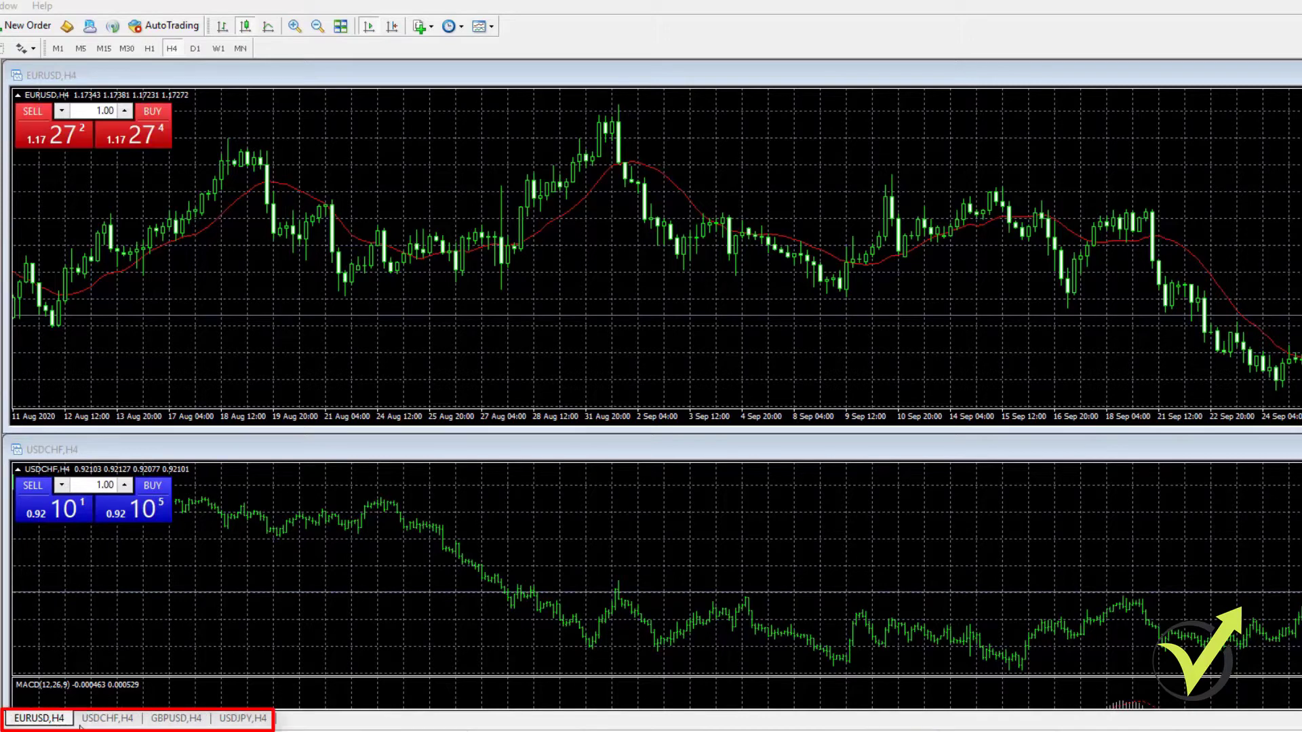
Bring the USDCHF, GBPUSD and USDJPY H4 chart tabs to the front in turn.
{"action": "left_click", "coordinate": [122, 721]}
{"action": "left_click", "coordinate": [188, 723]}
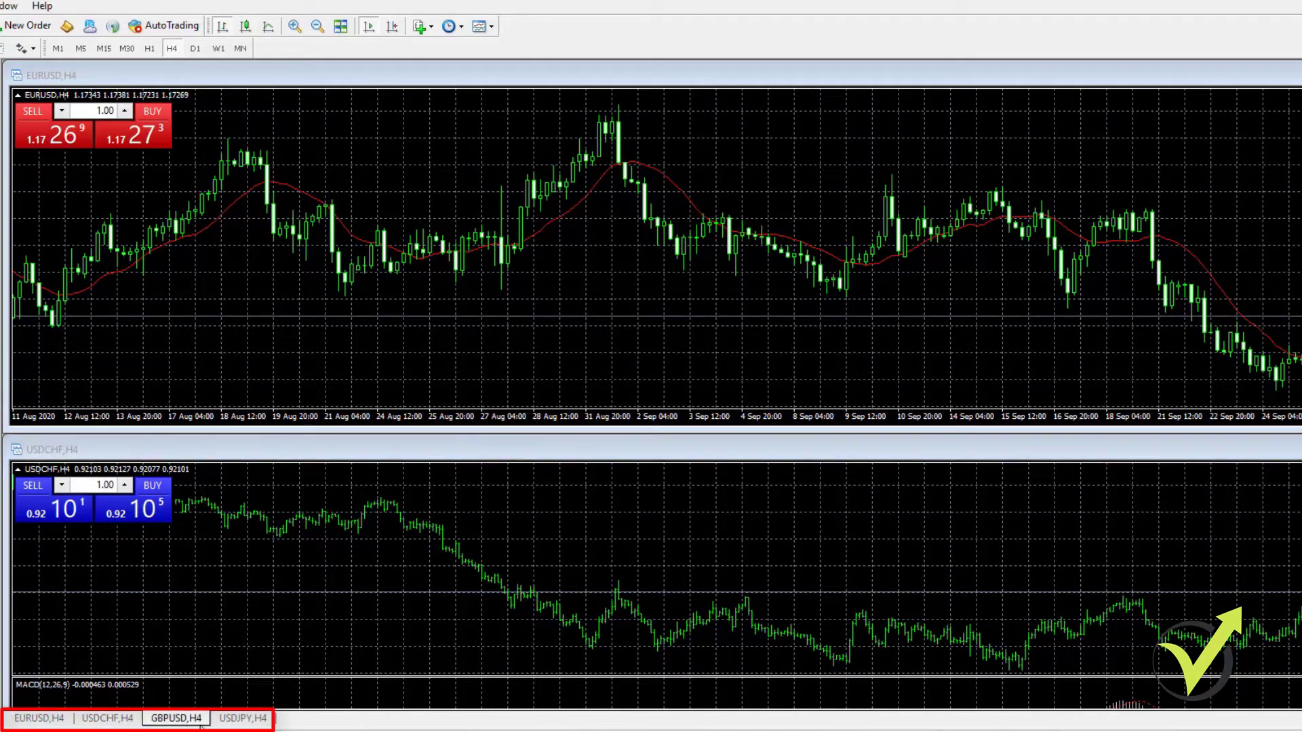
{"action": "left_click", "coordinate": [243, 720]}
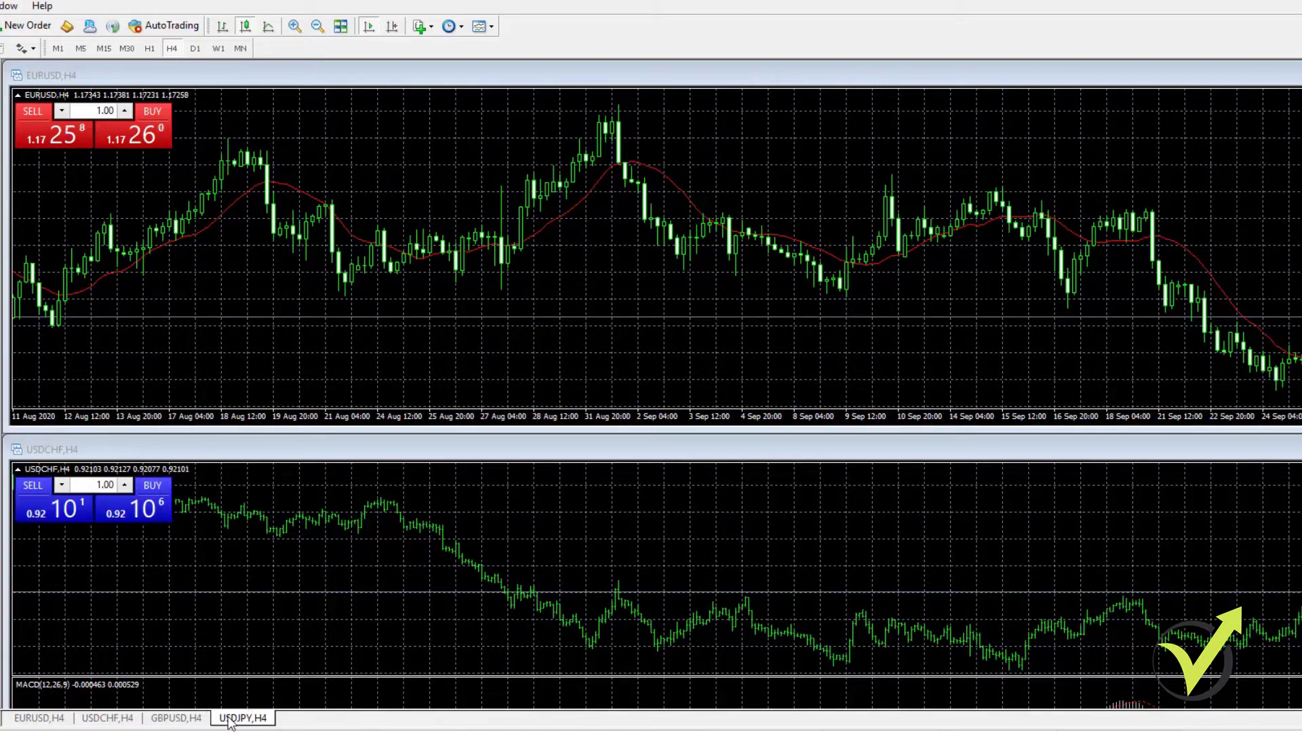
Tile the four charts in a grid and drop USDCAD.r onto the EURUSD chart.
{"action": "right_click", "coordinate": [228, 722]}
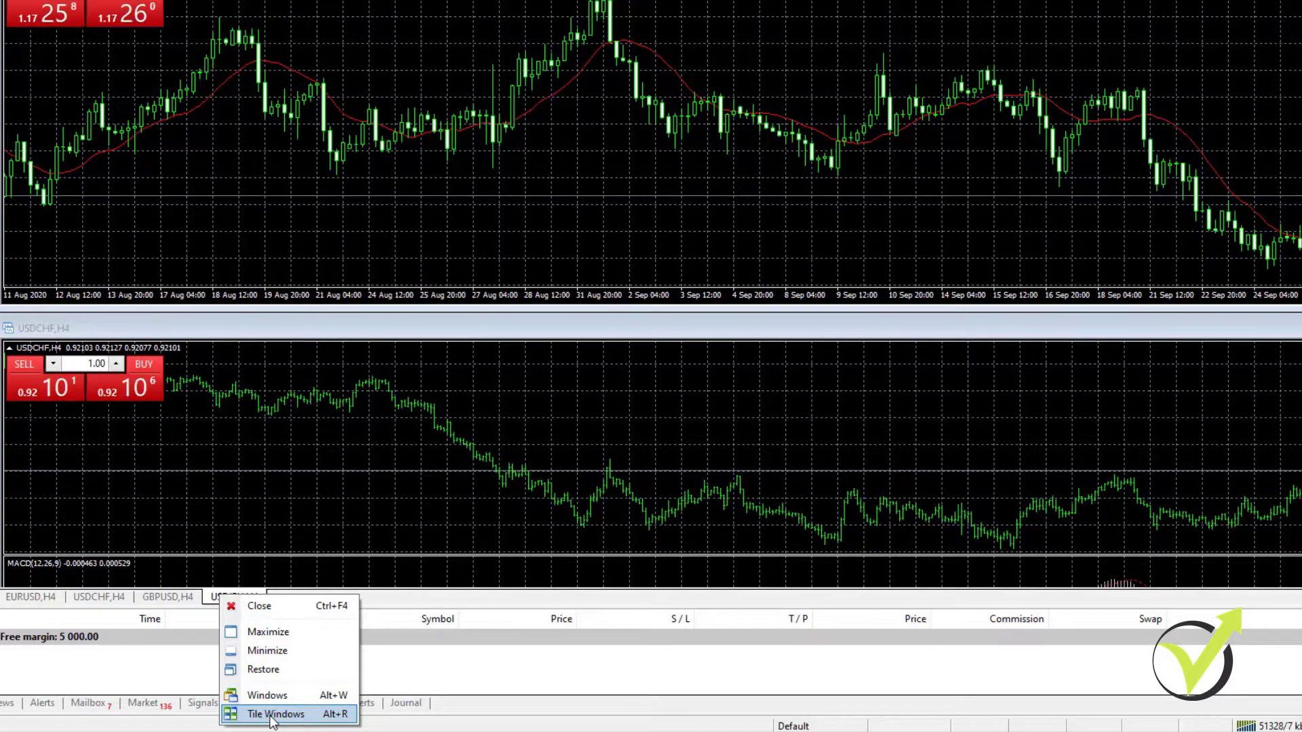
{"action": "left_click", "coordinate": [273, 717]}
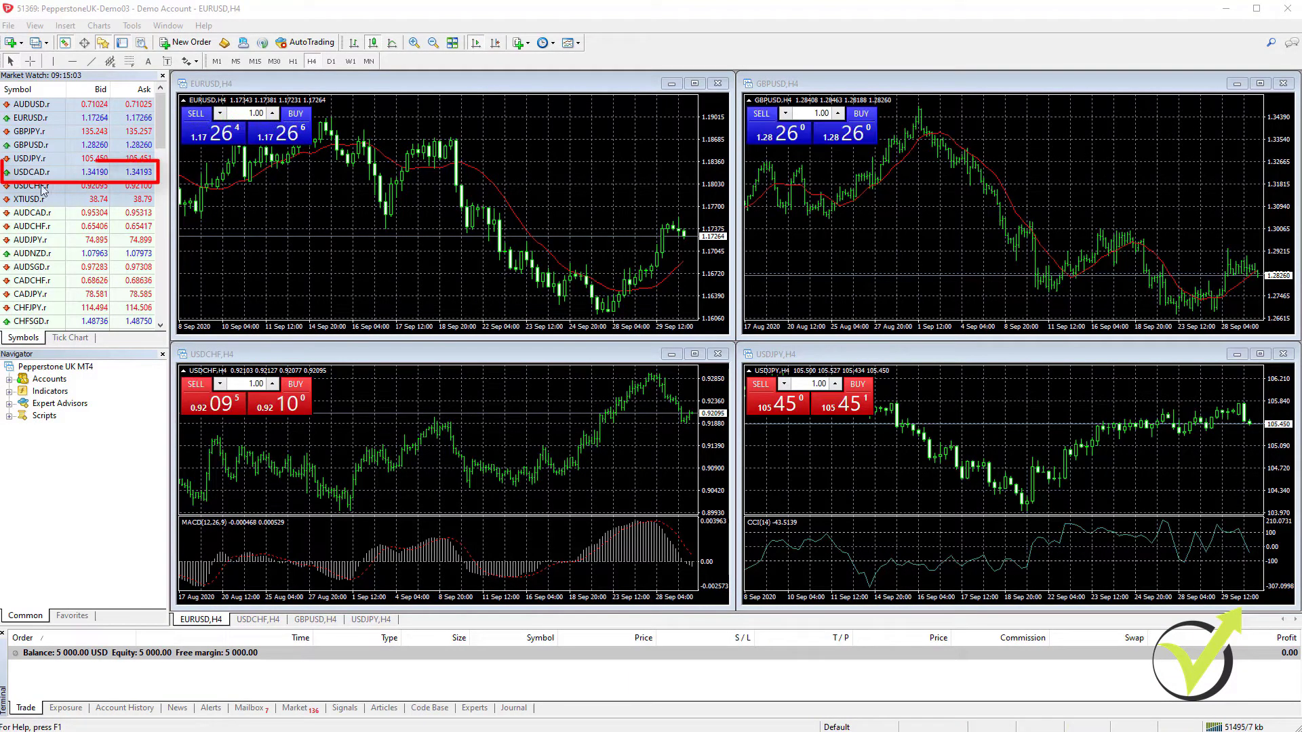
{"action": "left_click", "coordinate": [34, 175]}
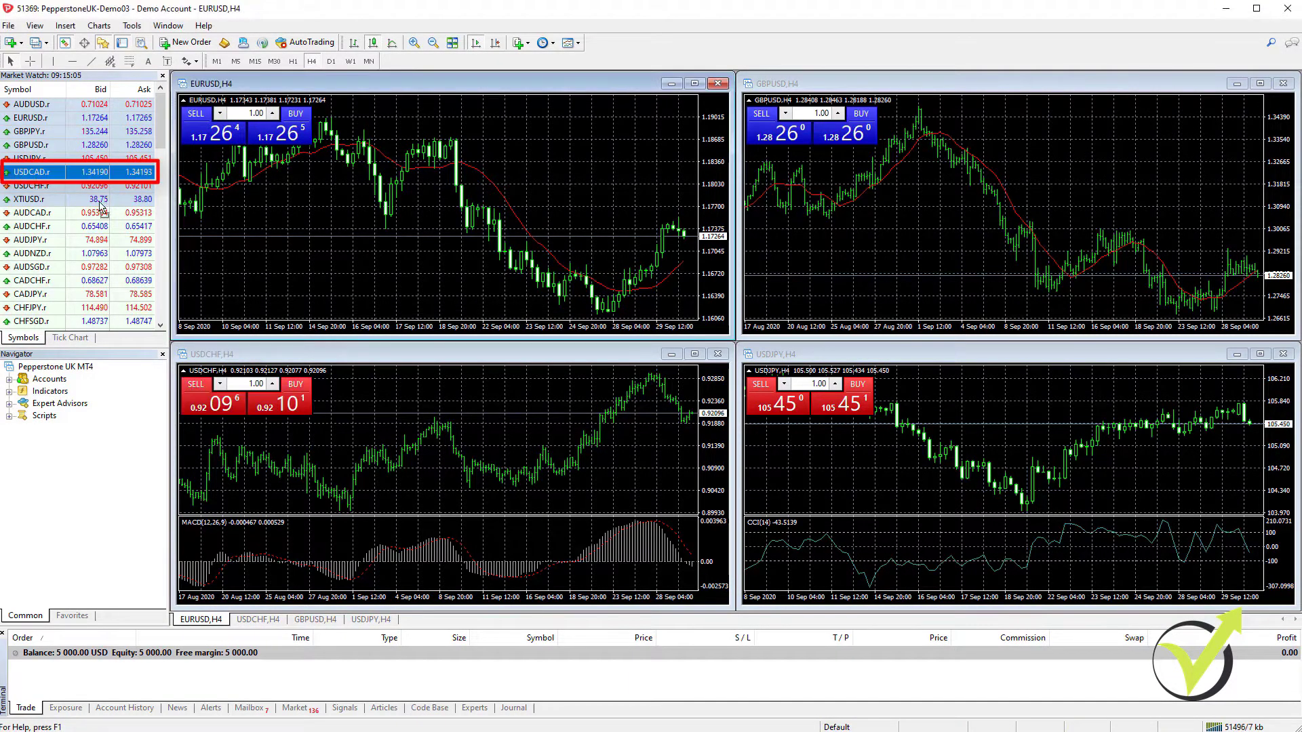
{"action": "left_click_drag", "start_coordinate": [350, 233], "coordinate": [349, 234]}
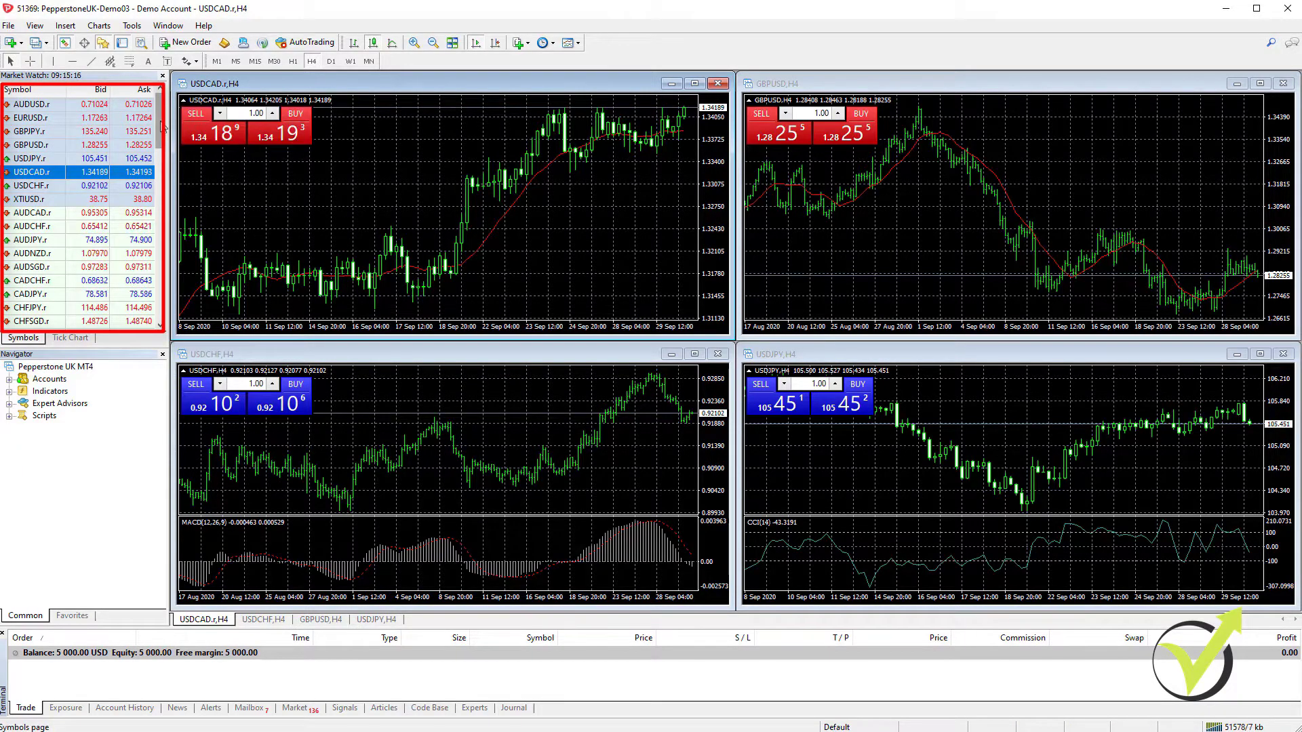
{"action": "mouse_move", "coordinate": [159, 131]}
{"action": "left_mouse_down"}
{"action": "mouse_move", "coordinate": [183, 245]}
{"action": "mouse_move", "coordinate": [249, 216]}
{"action": "mouse_move", "coordinate": [248, 164]}
{"action": "left_mouse_up"}
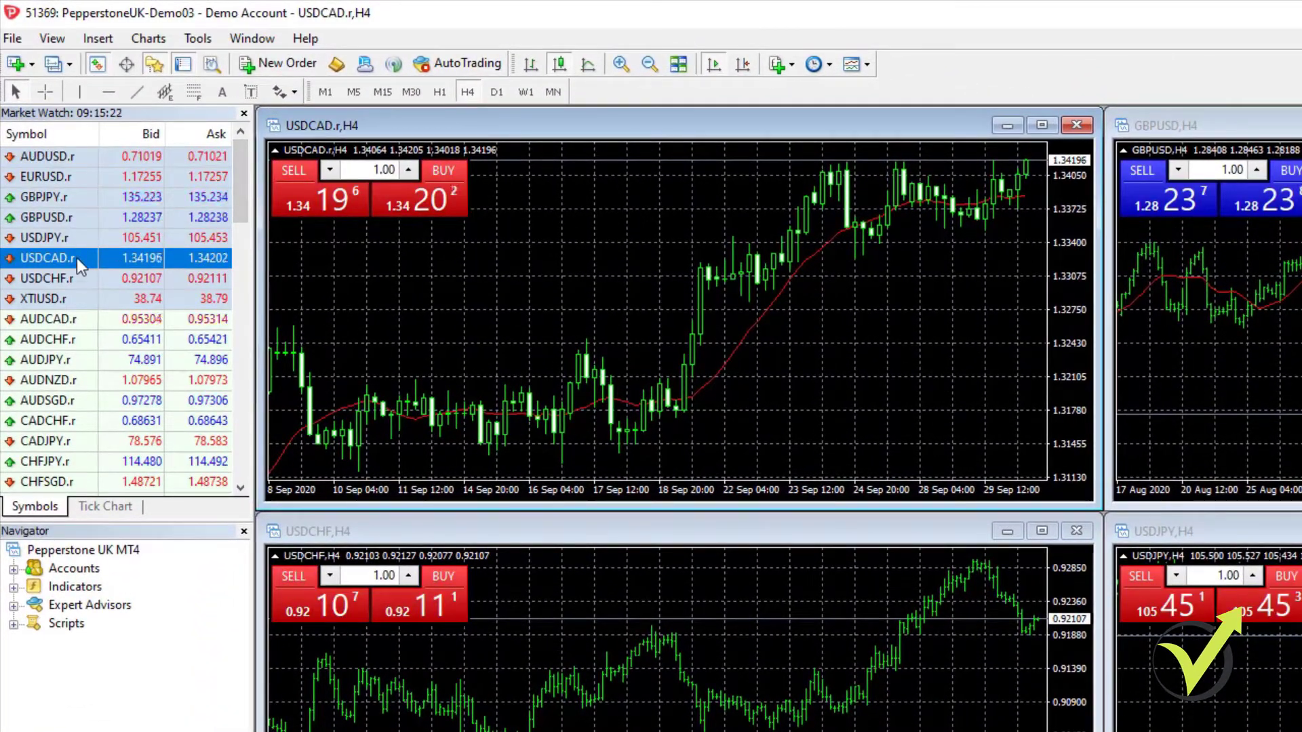
Use Show All to list every Market Watch symbol, then select Bitcoin.r.
{"action": "right_click", "coordinate": [76, 257]}
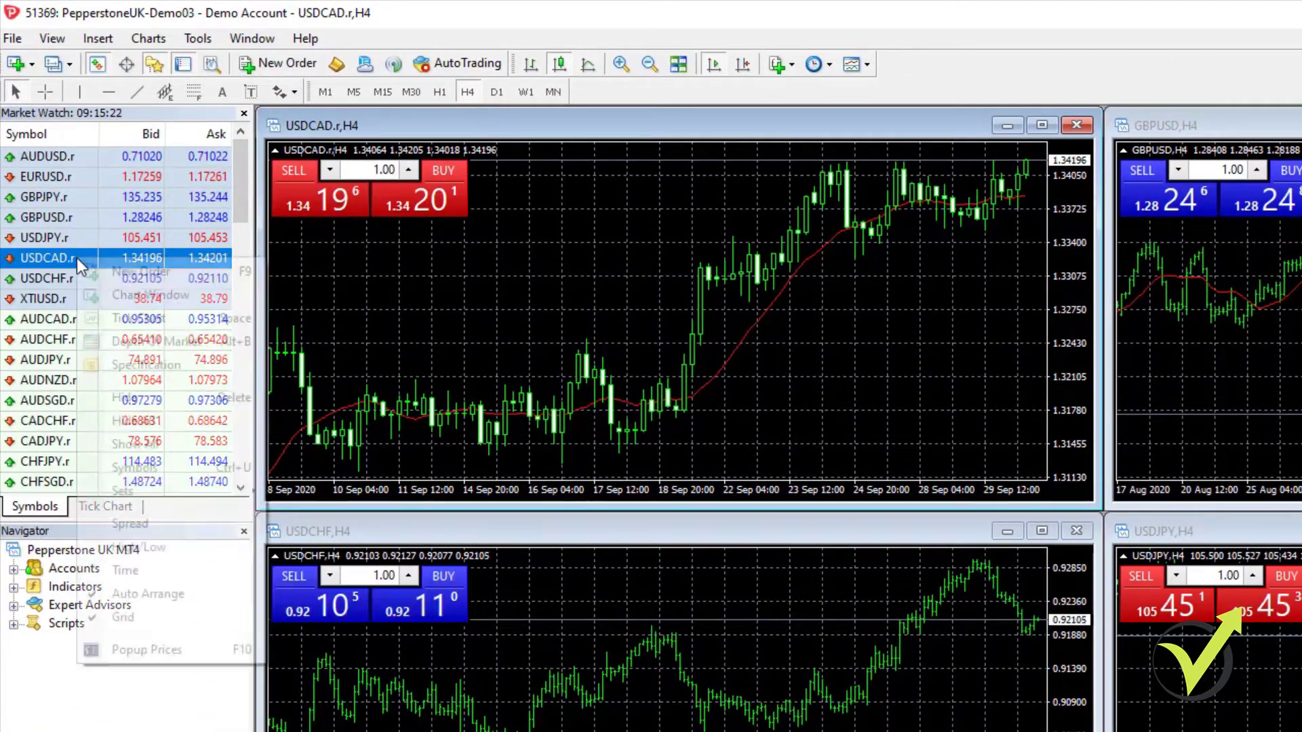
{"action": "left_click", "coordinate": [167, 444]}
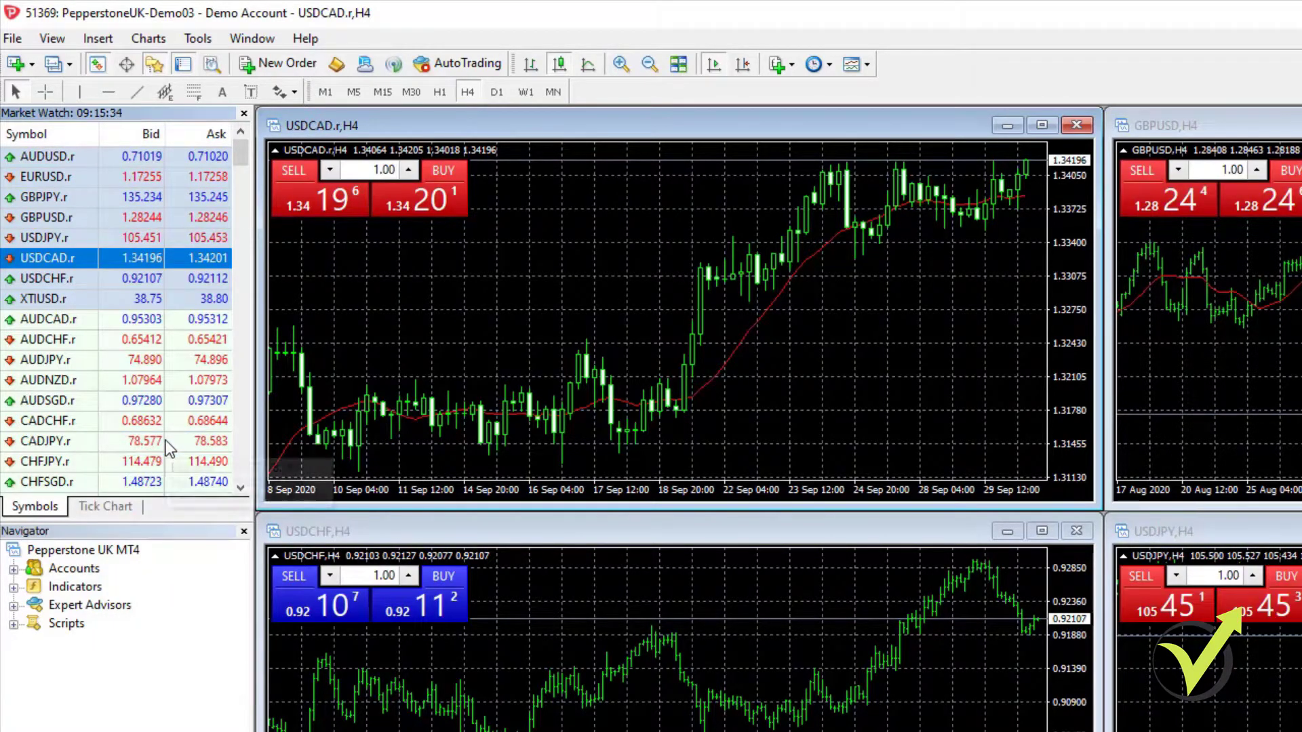
{"action": "scroll", "coordinate": [132, 323], "scroll_direction": "down", "scroll_amount": 10}
{"action": "scroll", "coordinate": [133, 324], "scroll_direction": "down", "scroll_amount": 2}
{"action": "scroll", "coordinate": [133, 319], "scroll_direction": "up", "scroll_amount": 13}
{"action": "scroll", "coordinate": [134, 318], "scroll_direction": "down", "scroll_amount": 7}
{"action": "scroll", "coordinate": [134, 318], "scroll_direction": "down", "scroll_amount": 5}
{"action": "scroll", "coordinate": [137, 318], "scroll_direction": "down", "scroll_amount": 6}
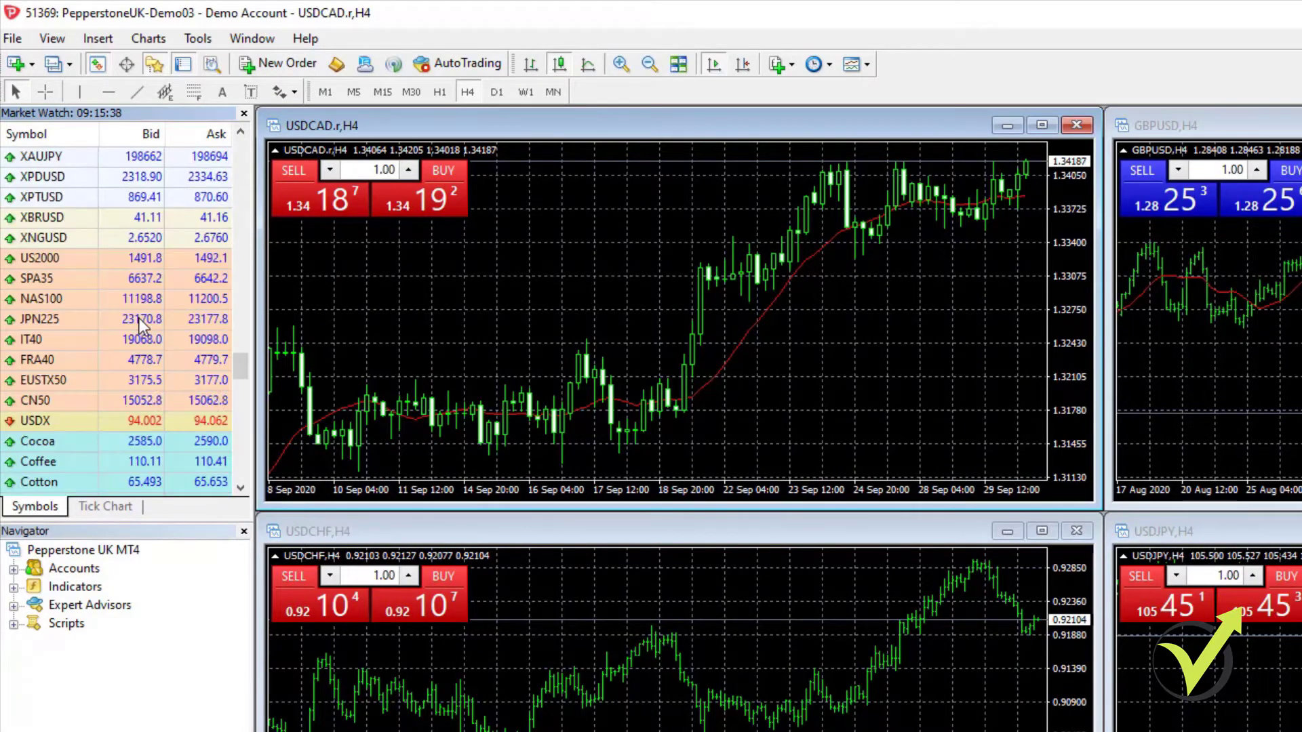
{"action": "scroll", "coordinate": [137, 318], "scroll_direction": "down", "scroll_amount": 2}
{"action": "scroll", "coordinate": [137, 318], "scroll_direction": "down", "scroll_amount": 3}
{"action": "scroll", "coordinate": [138, 318], "scroll_direction": "down", "scroll_amount": 3}
{"action": "scroll", "coordinate": [138, 319], "scroll_direction": "down", "scroll_amount": 3}
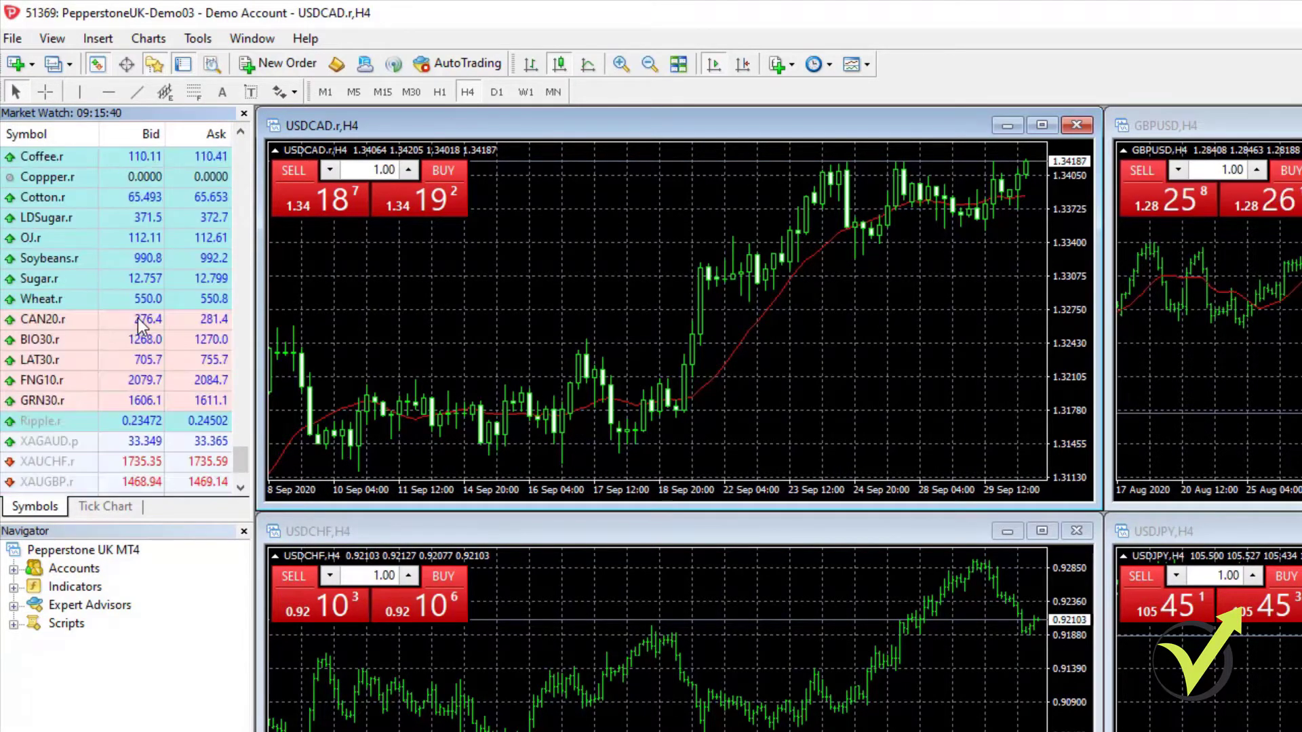
{"action": "scroll", "coordinate": [138, 319], "scroll_direction": "up", "scroll_amount": 3}
{"action": "scroll", "coordinate": [137, 319], "scroll_direction": "up", "scroll_amount": 2}
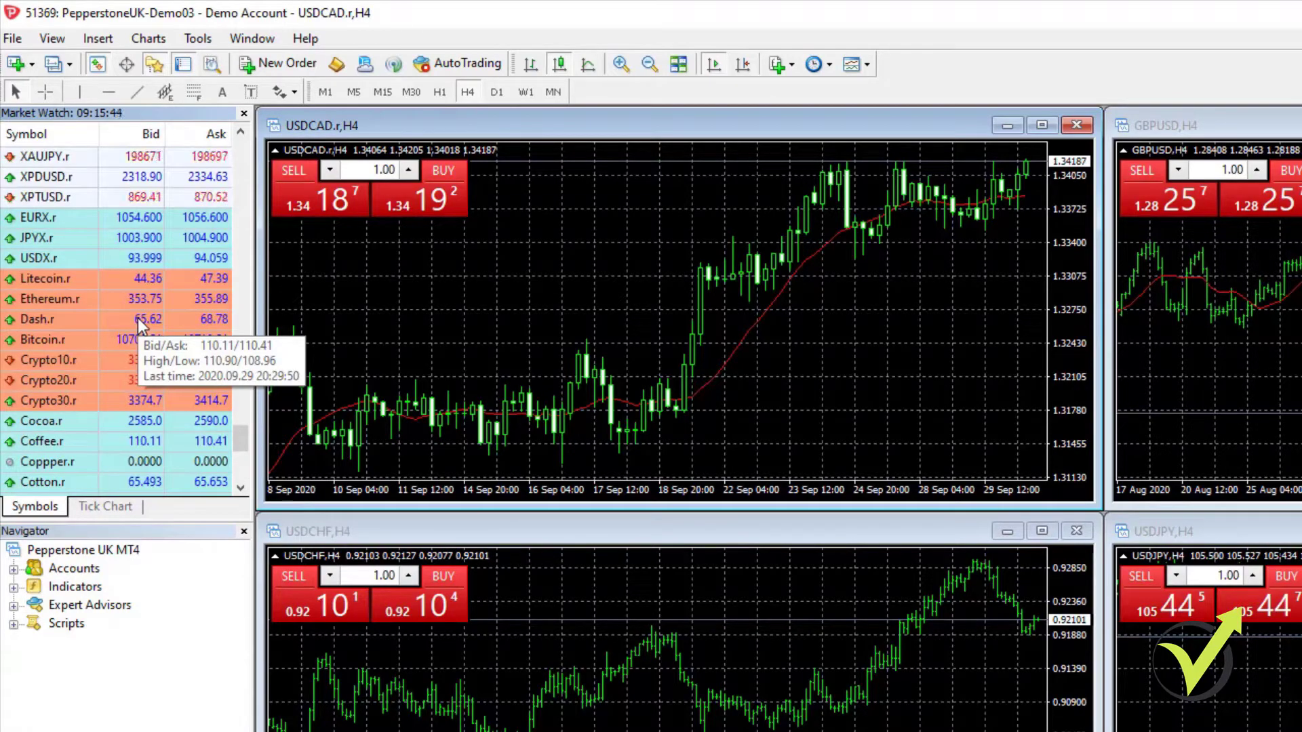
{"action": "left_click", "coordinate": [59, 341]}
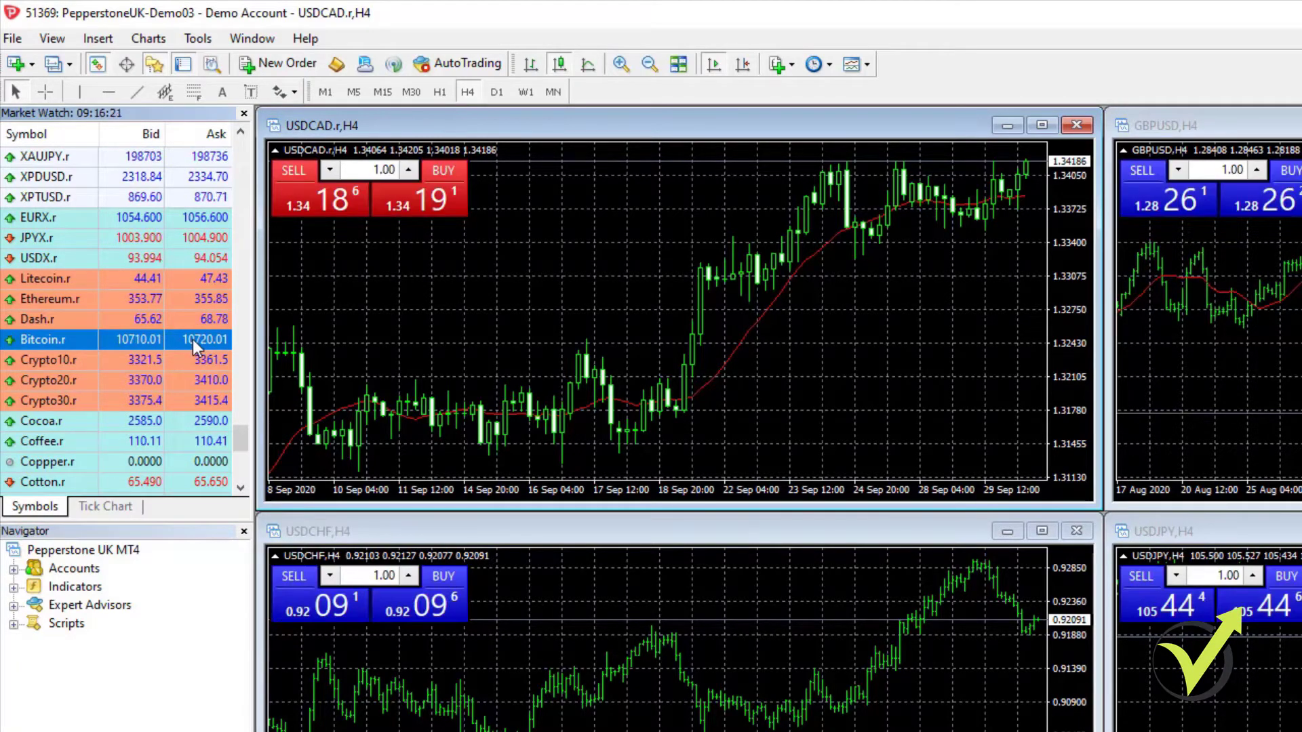
Add the Spread column to Market Watch and widen the panel by dragging its edge.
{"action": "right_click", "coordinate": [193, 338]}
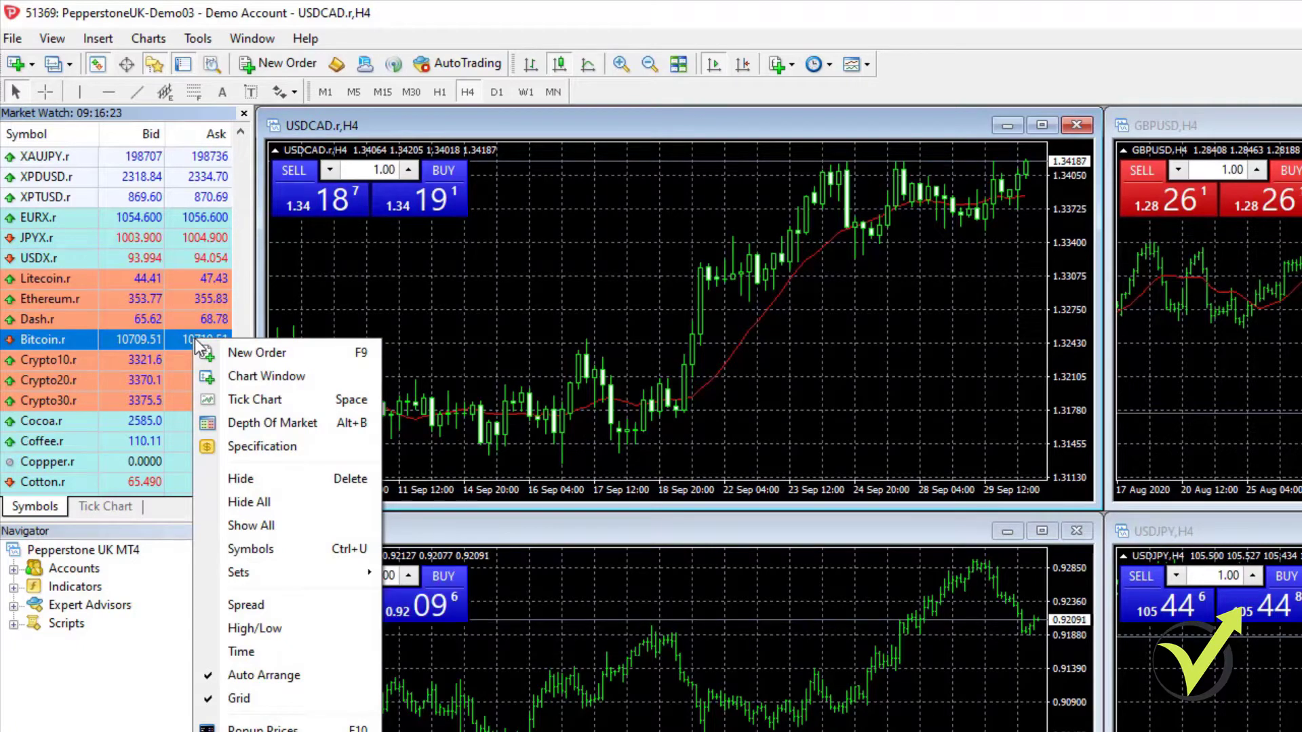
{"action": "left_click", "coordinate": [281, 605]}
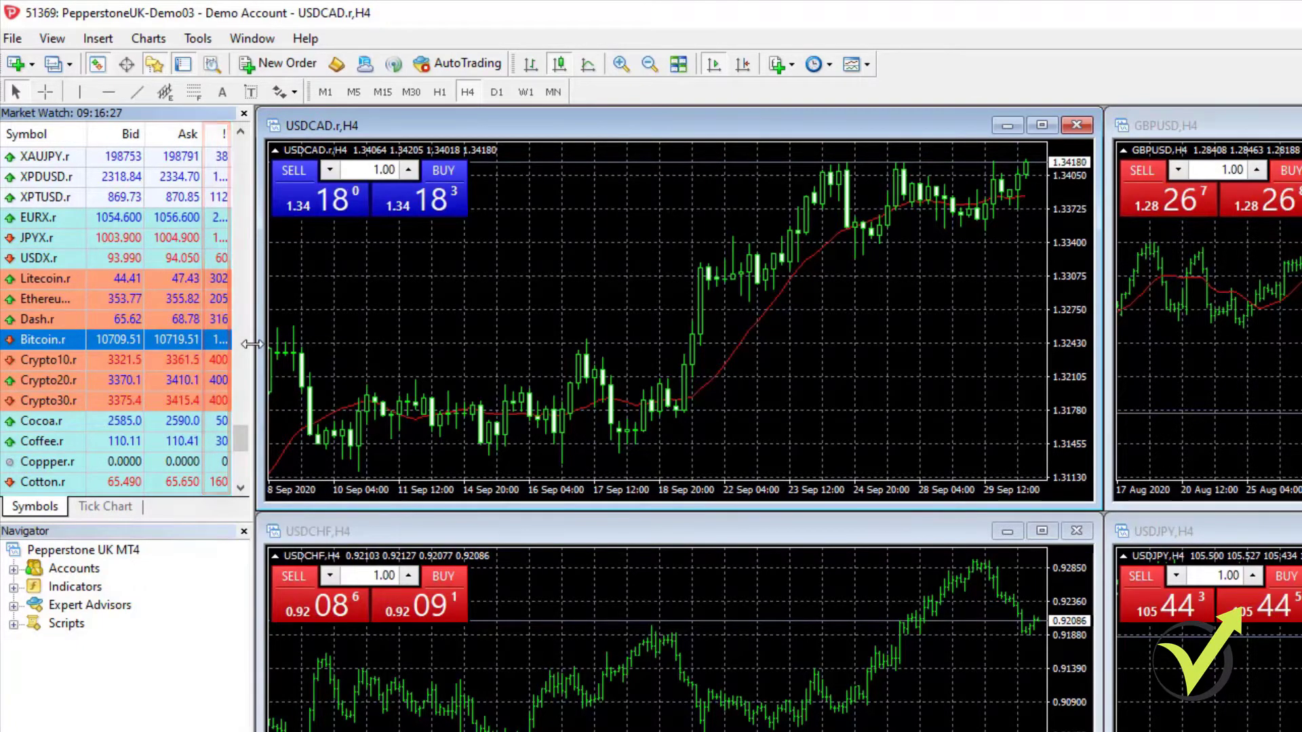
{"action": "left_click_drag", "start_coordinate": [249, 343], "coordinate": [303, 349]}
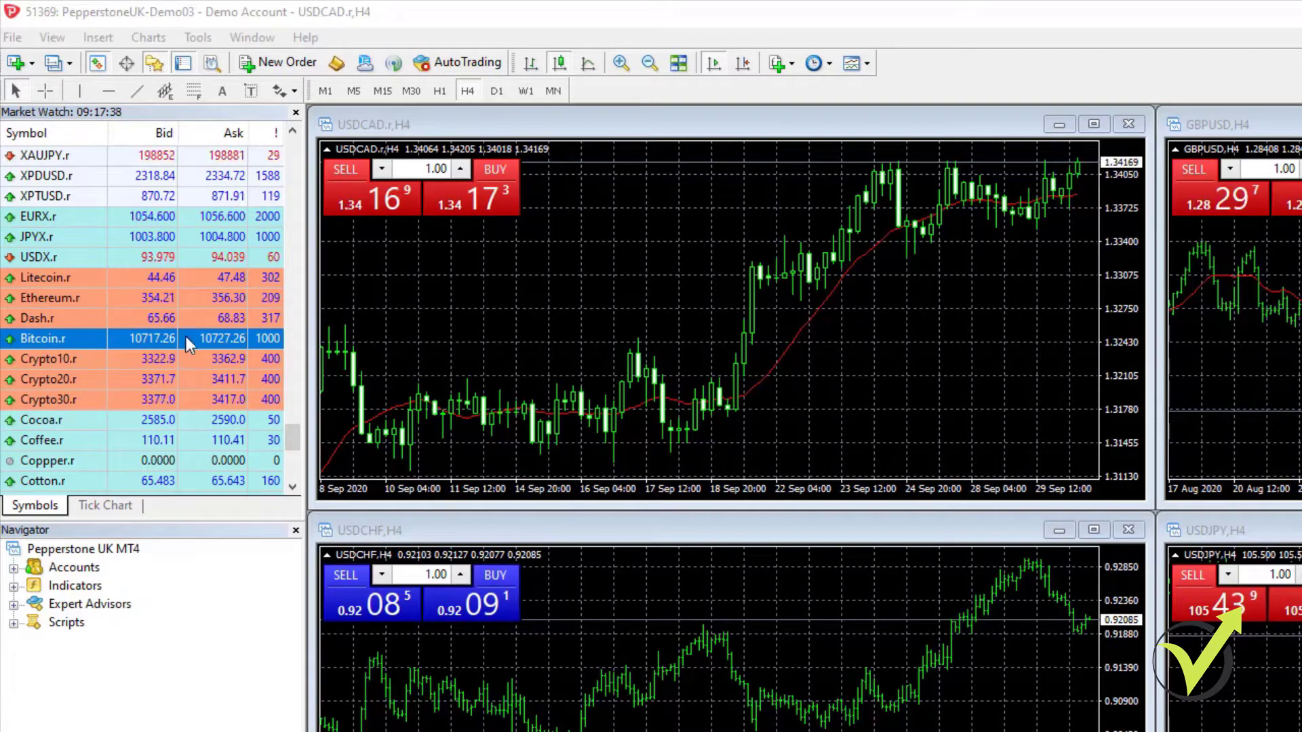
Make the top-left USDCAD chart active and drop Bitcoin.r onto it.
{"action": "left_click", "coordinate": [483, 296]}
{"action": "left_click_drag", "start_coordinate": [482, 291], "coordinate": [481, 292]}
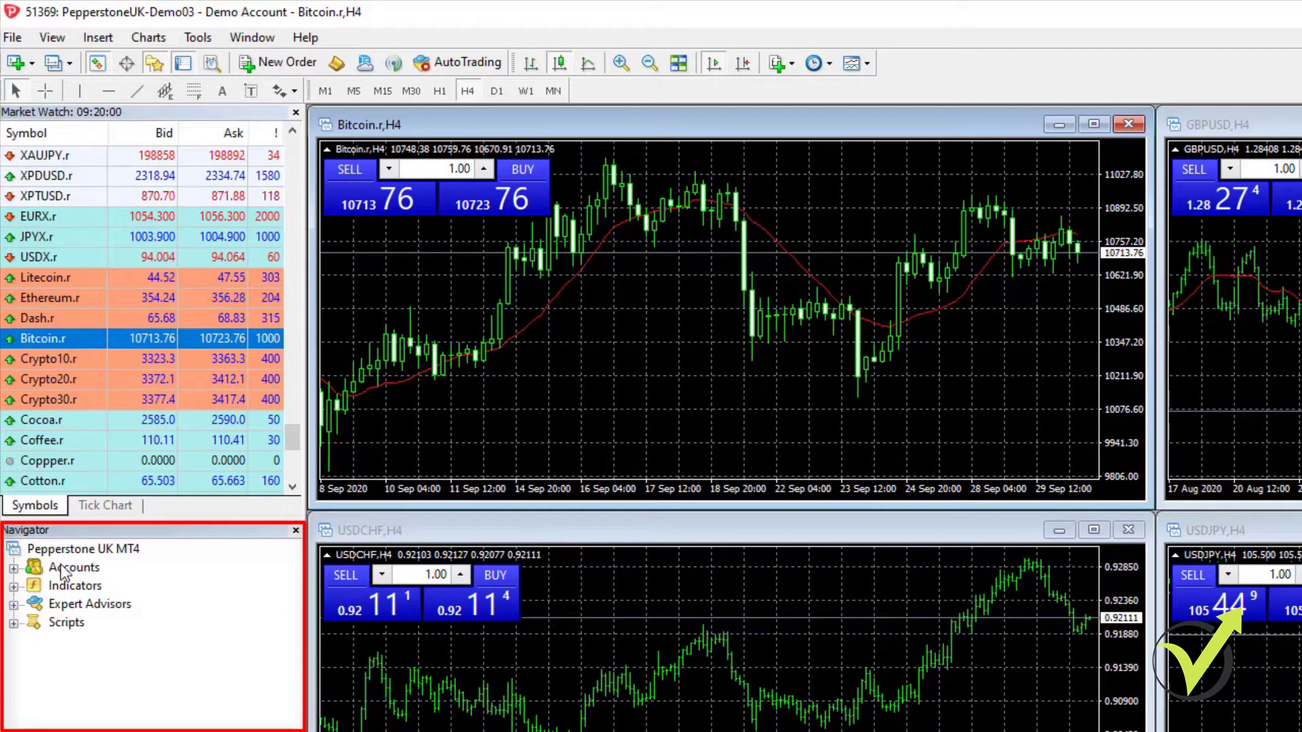
Expand the Navigator's Accounts, Indicators, Expert Advisors and Scripts groups.
{"action": "left_click", "coordinate": [14, 568]}
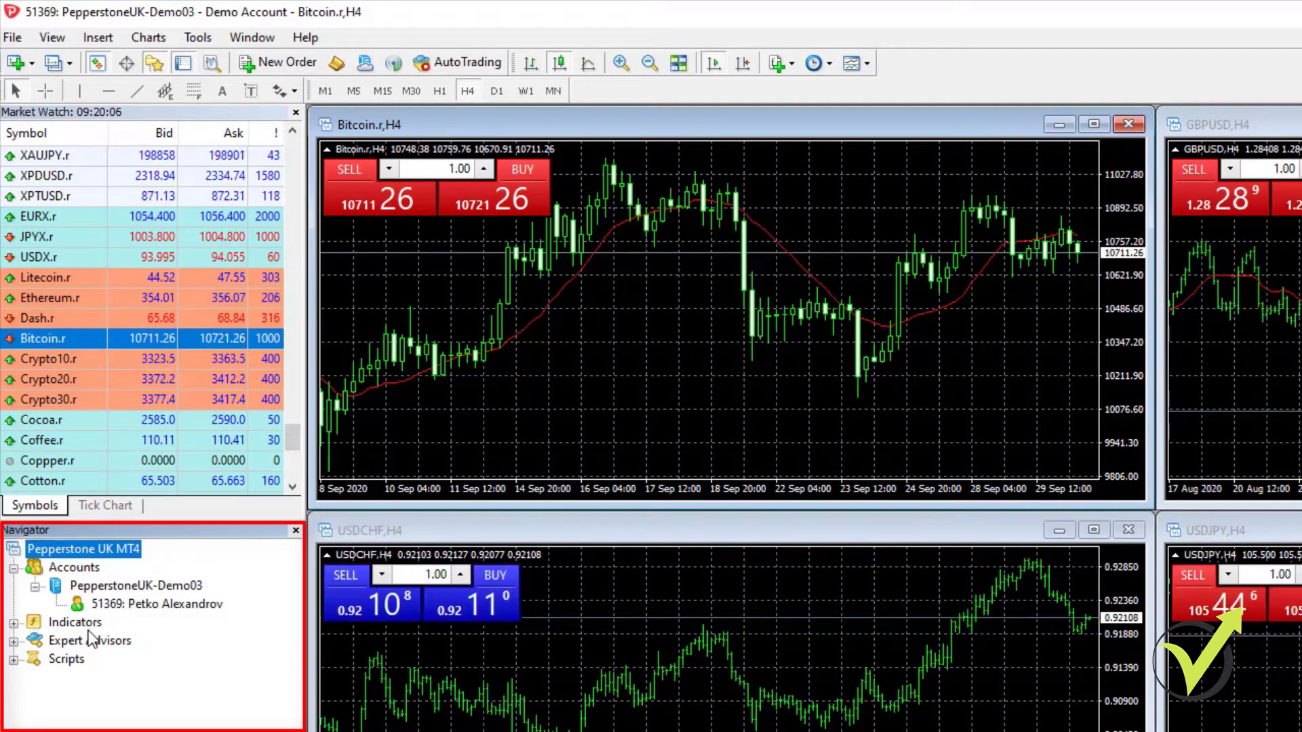
{"action": "left_click", "coordinate": [13, 622]}
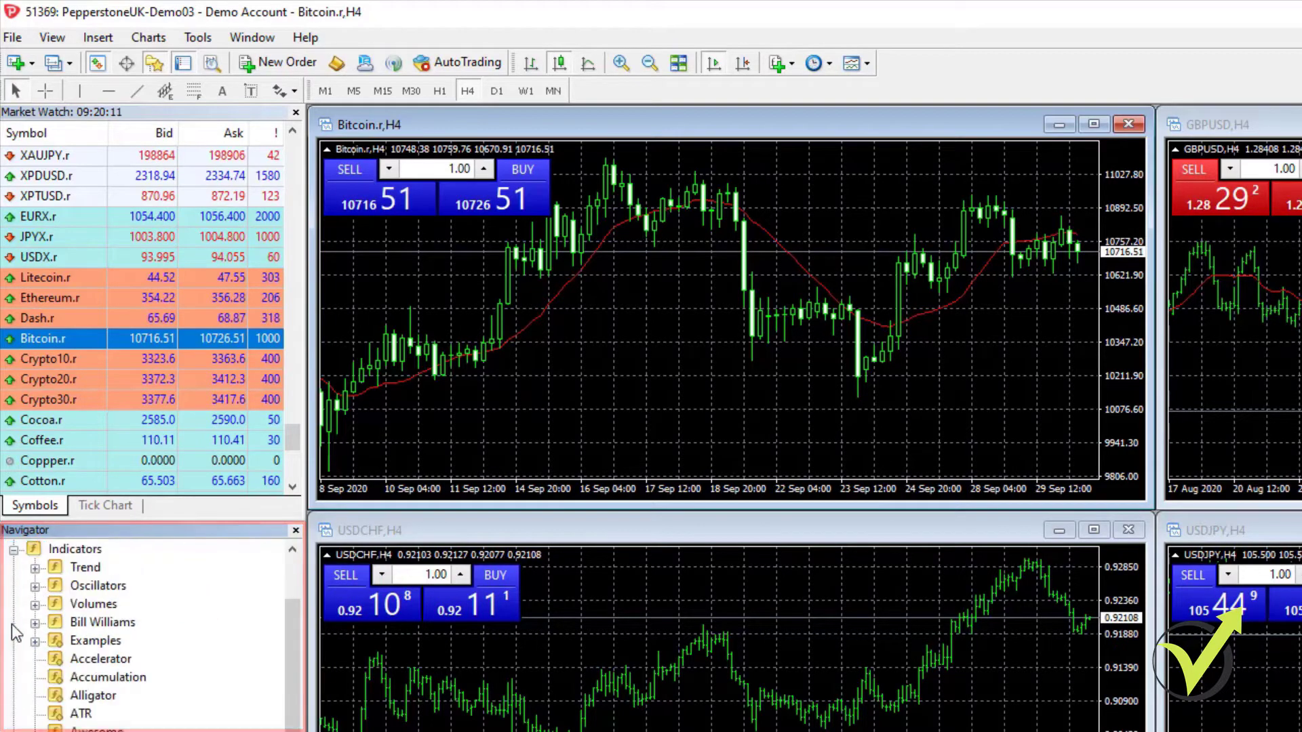
{"action": "scroll", "coordinate": [118, 654], "scroll_direction": "down", "scroll_amount": 3}
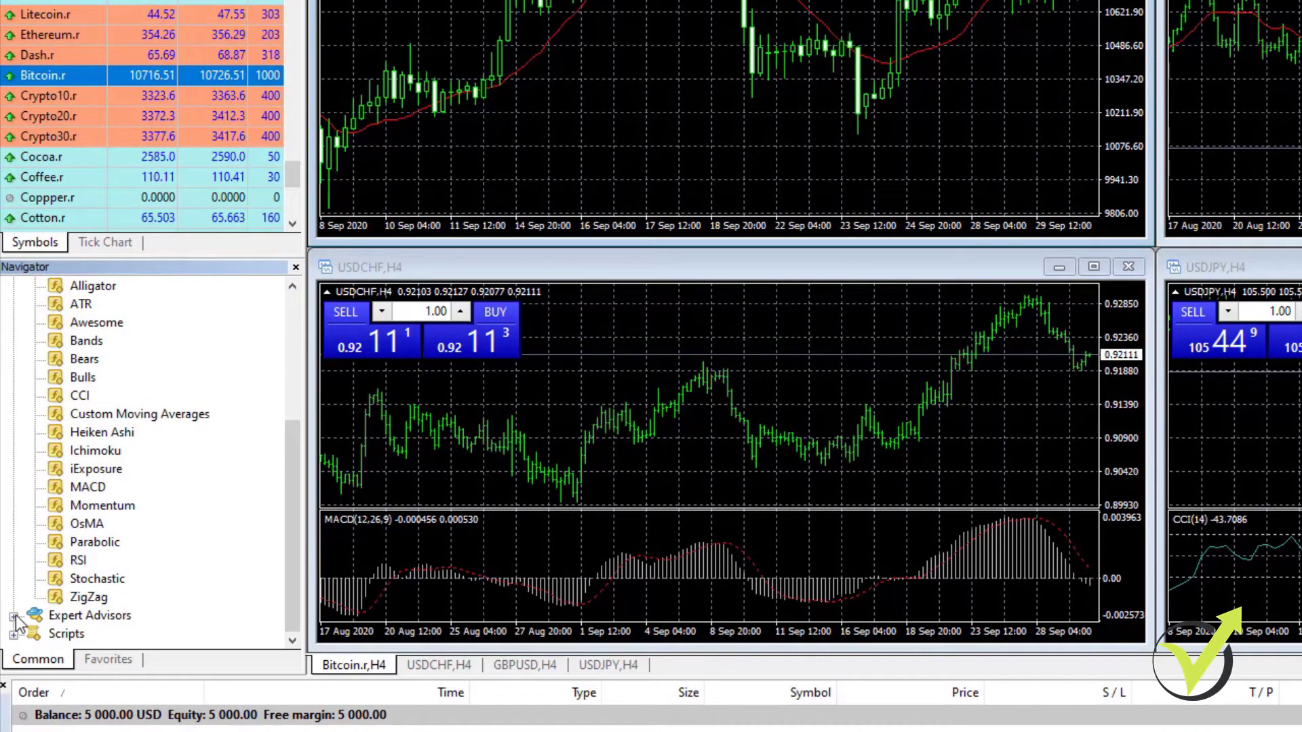
{"action": "left_click", "coordinate": [15, 616]}
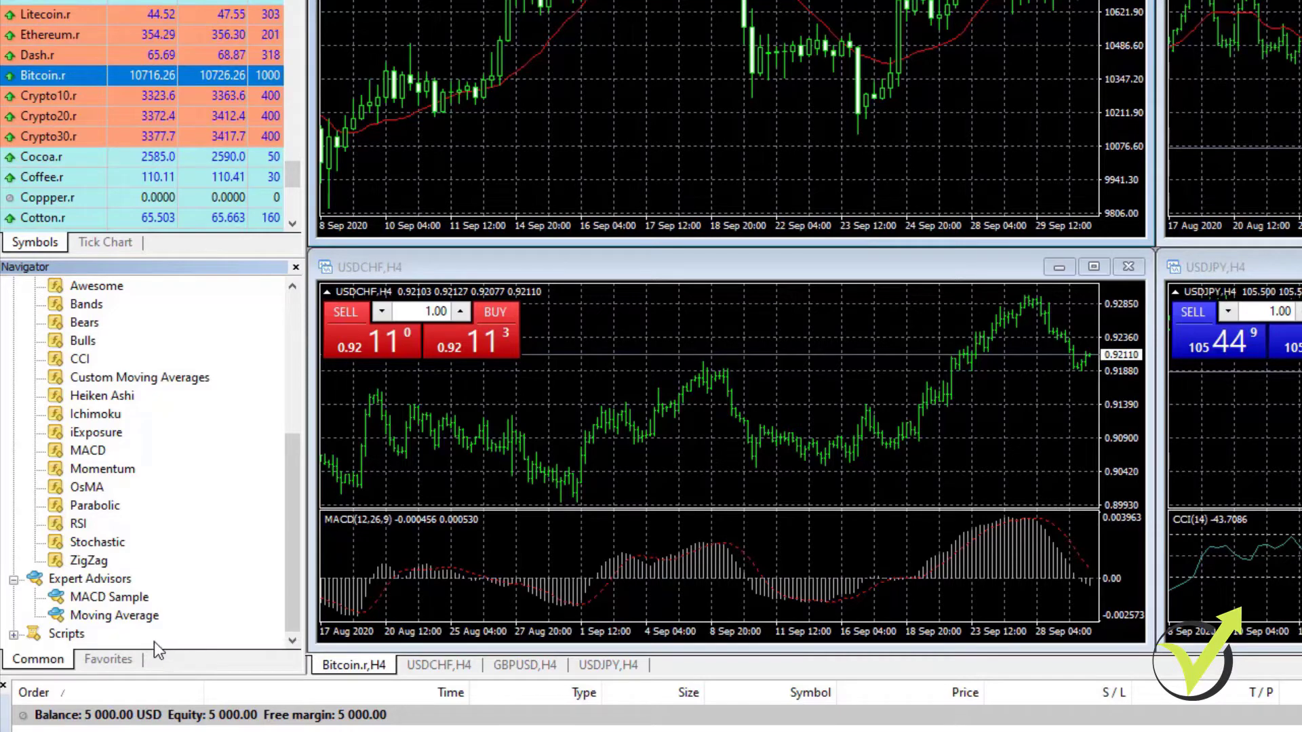
{"action": "left_click", "coordinate": [13, 635]}
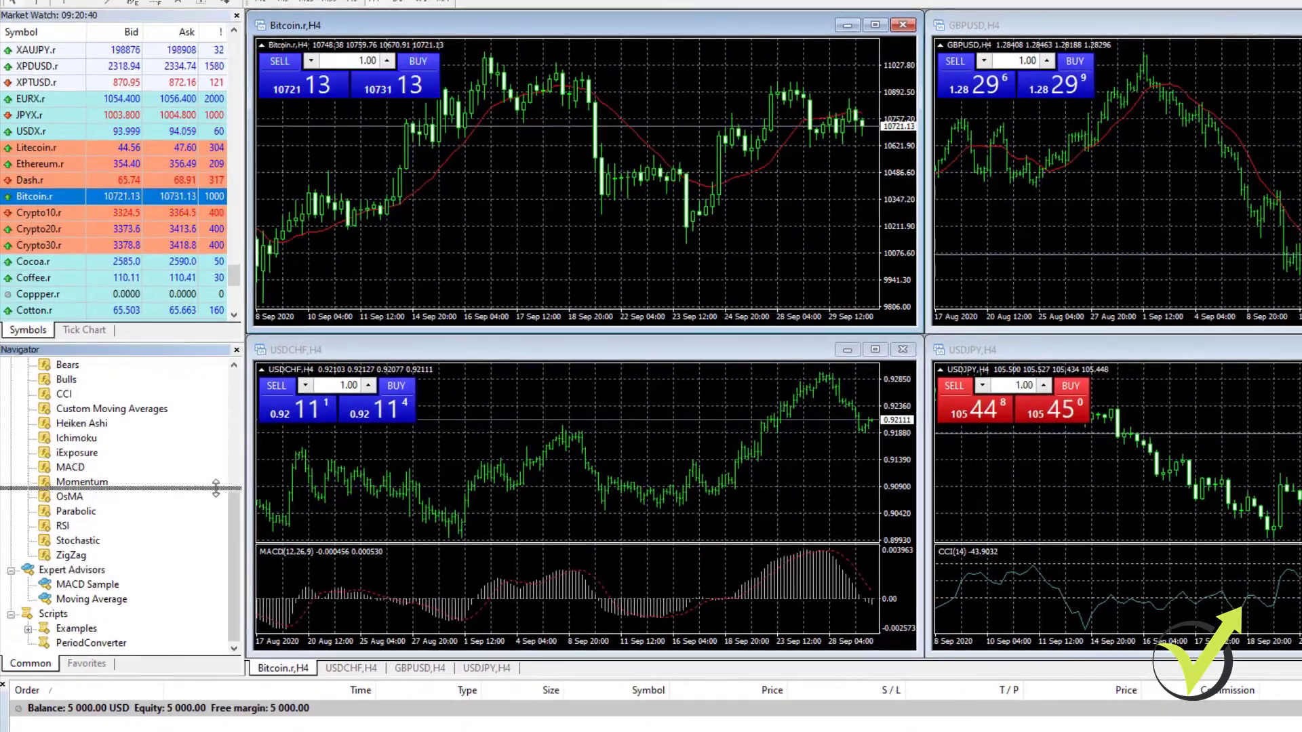
Resize the symbol list, collapse Indicators, Accounts and Scripts, and drag the Navigator out.
{"action": "left_click_drag", "start_coordinate": [217, 429], "coordinate": [217, 486]}
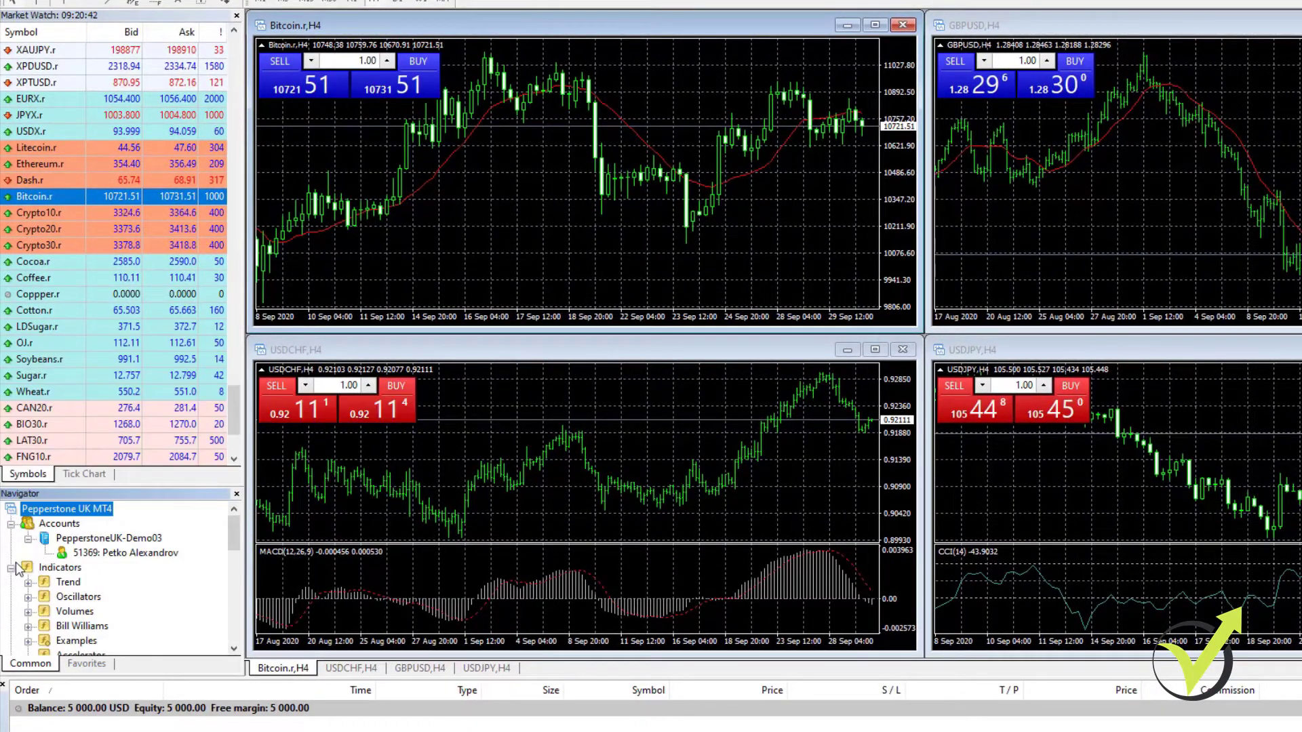
{"action": "left_click", "coordinate": [12, 568]}
{"action": "left_click", "coordinate": [11, 523]}
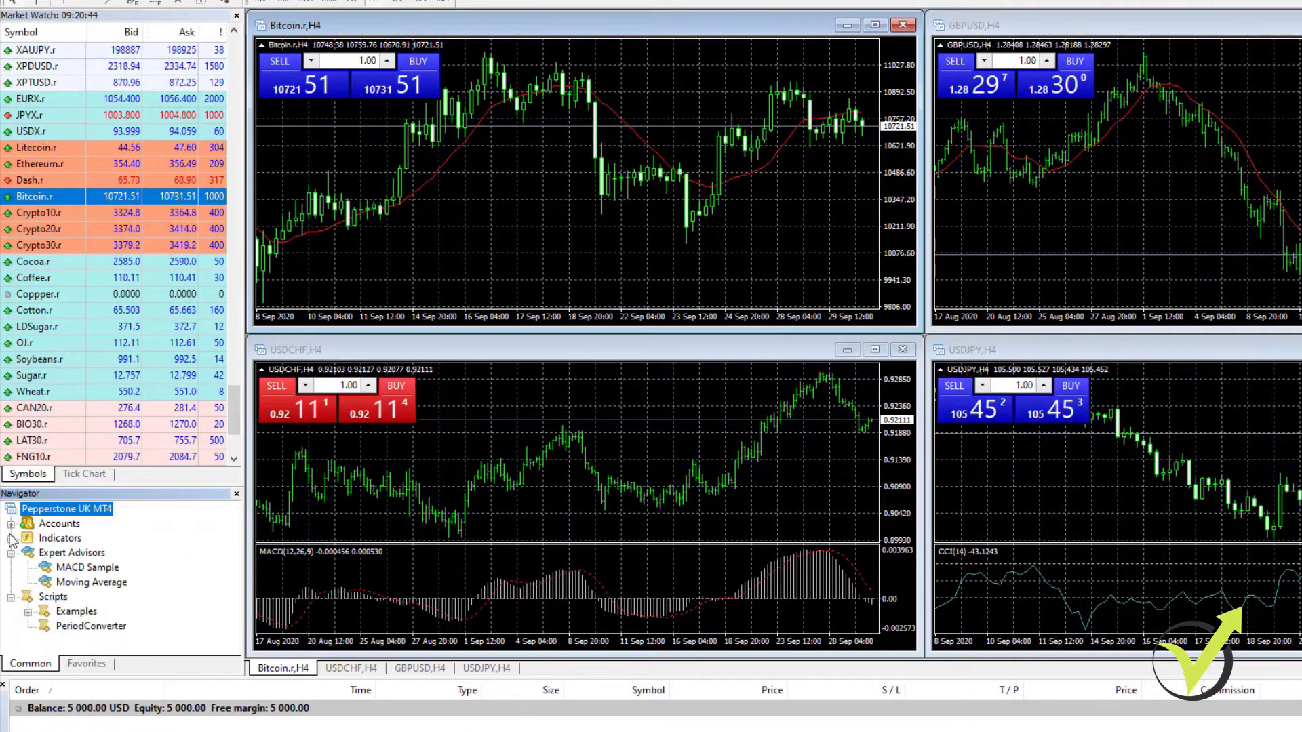
{"action": "left_click", "coordinate": [11, 598]}
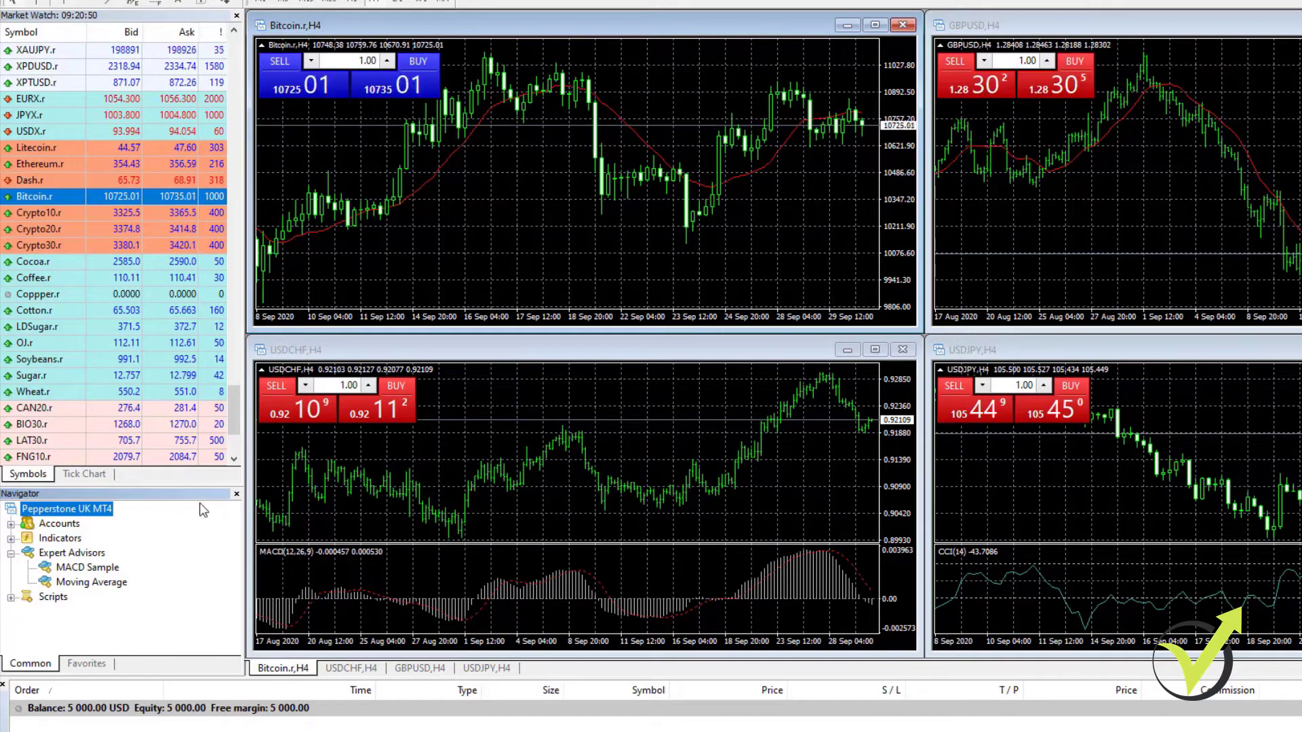
{"action": "left_click_drag", "start_coordinate": [82, 495], "coordinate": [82, 25]}
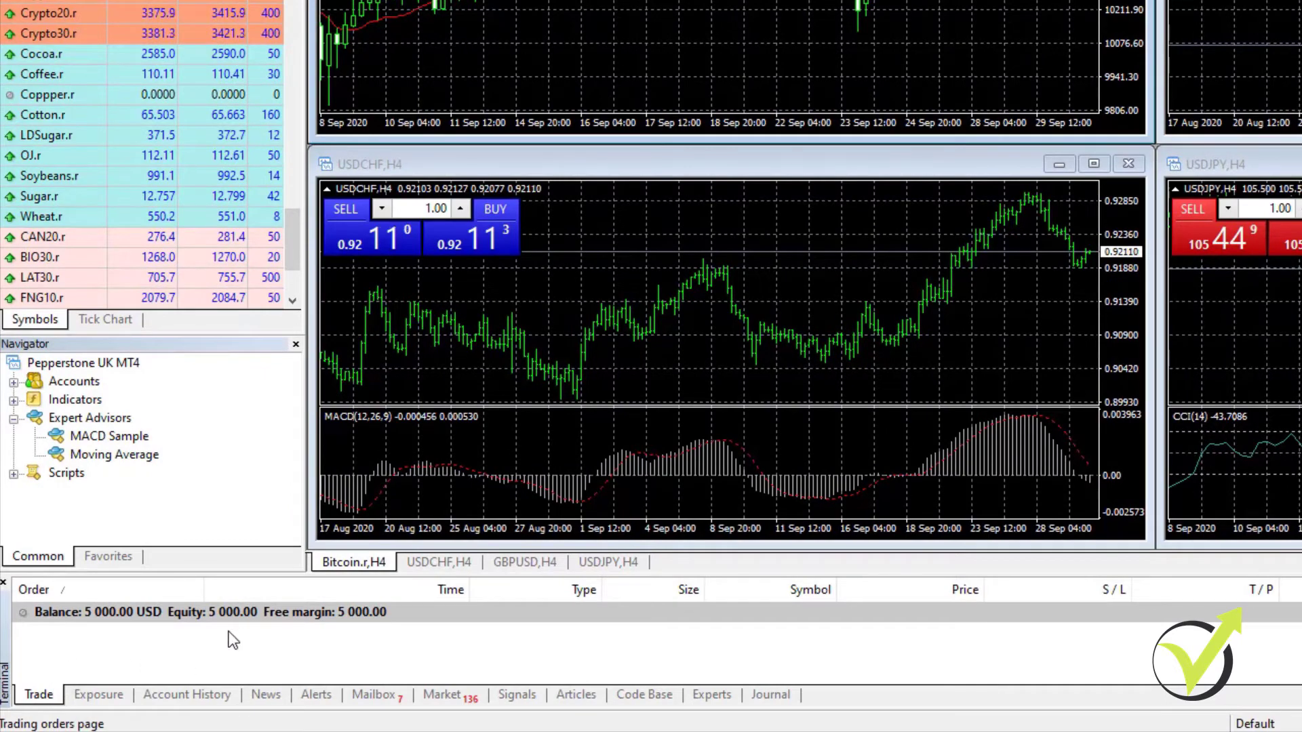
{"action": "left_click", "coordinate": [176, 699]}
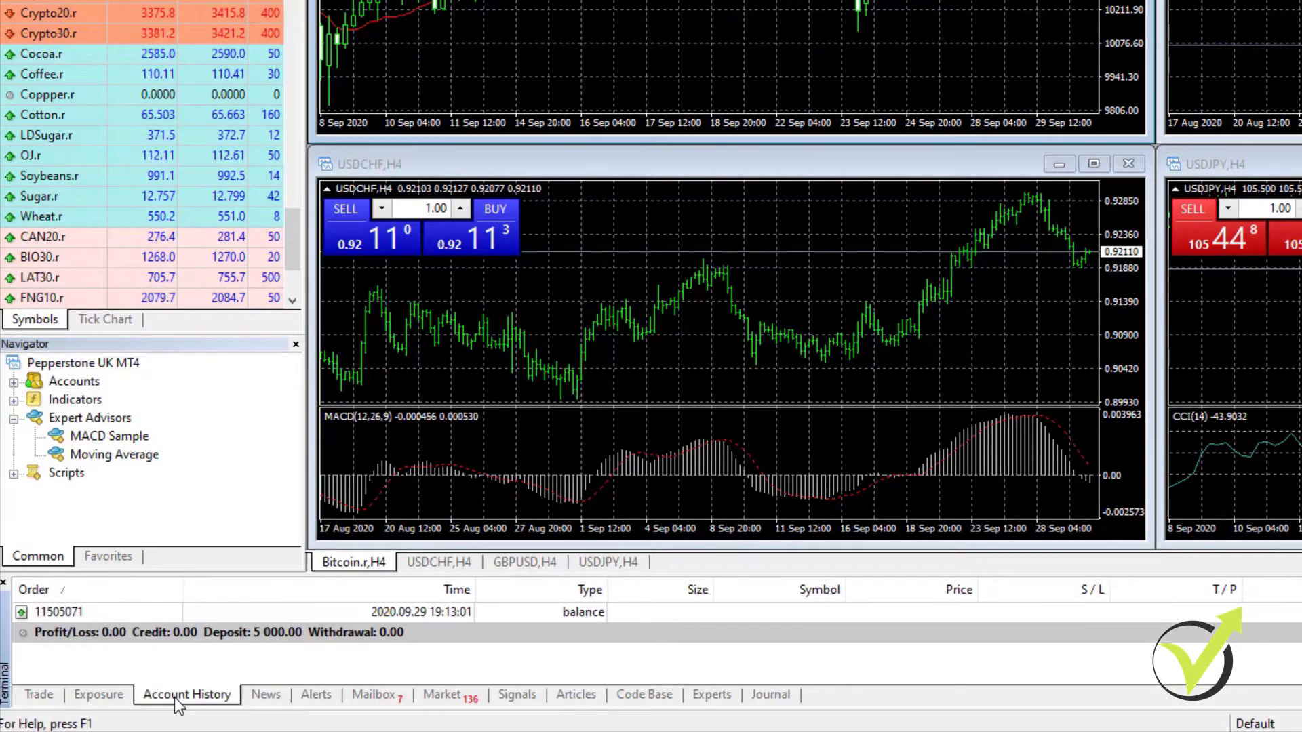
{"action": "left_click", "coordinate": [44, 699]}
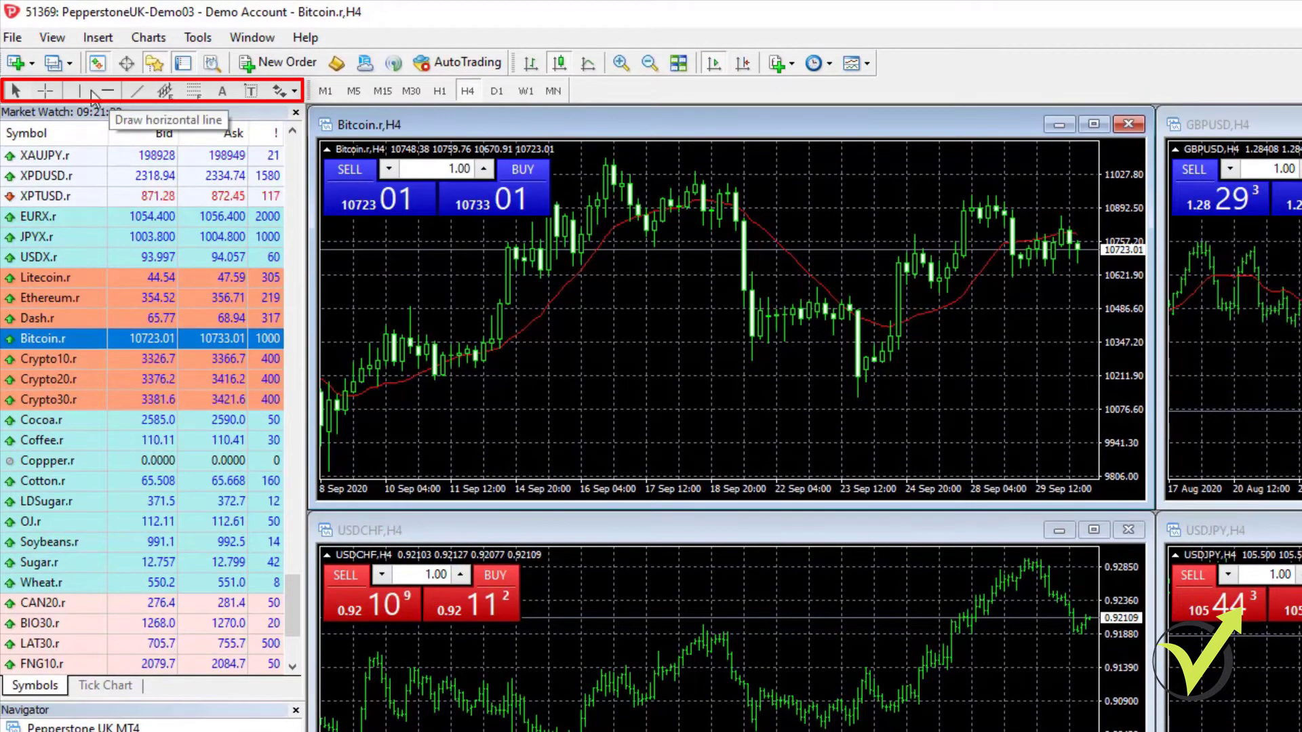
{"action": "left_click", "coordinate": [135, 93]}
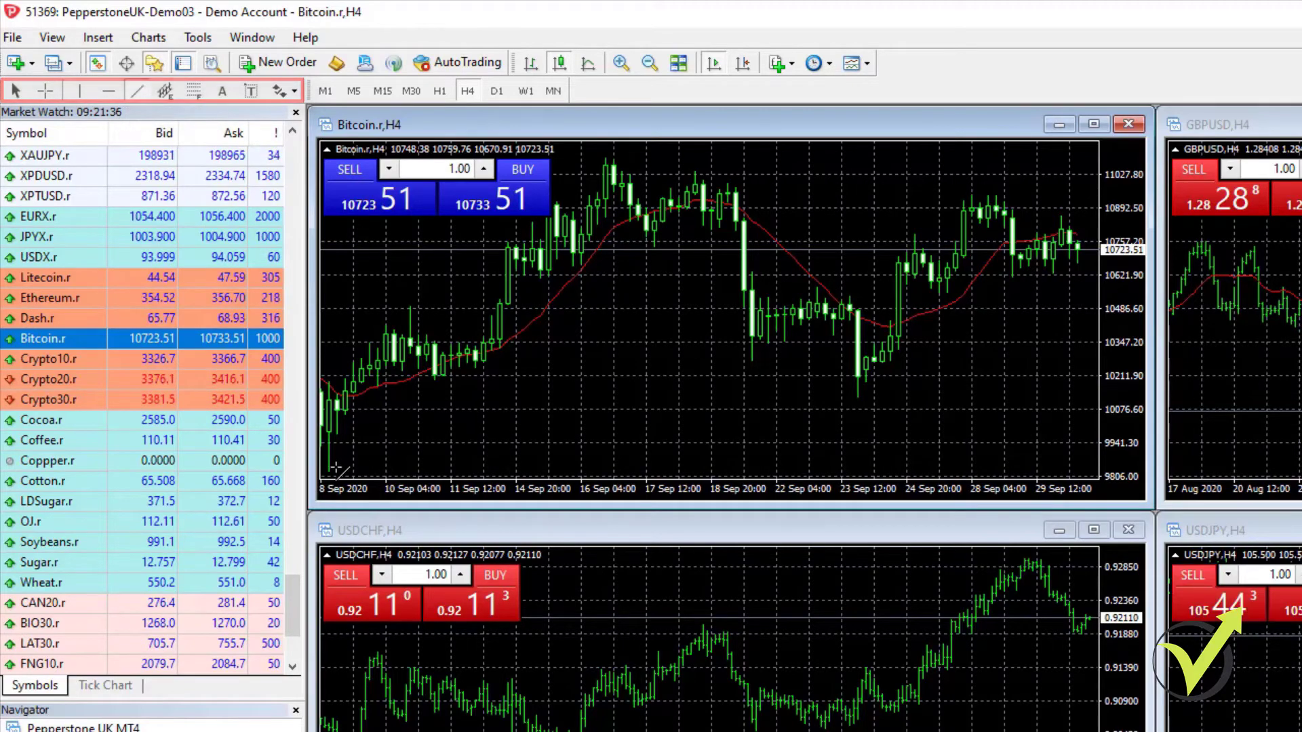
{"action": "left_click_drag", "start_coordinate": [331, 470], "coordinate": [904, 392]}
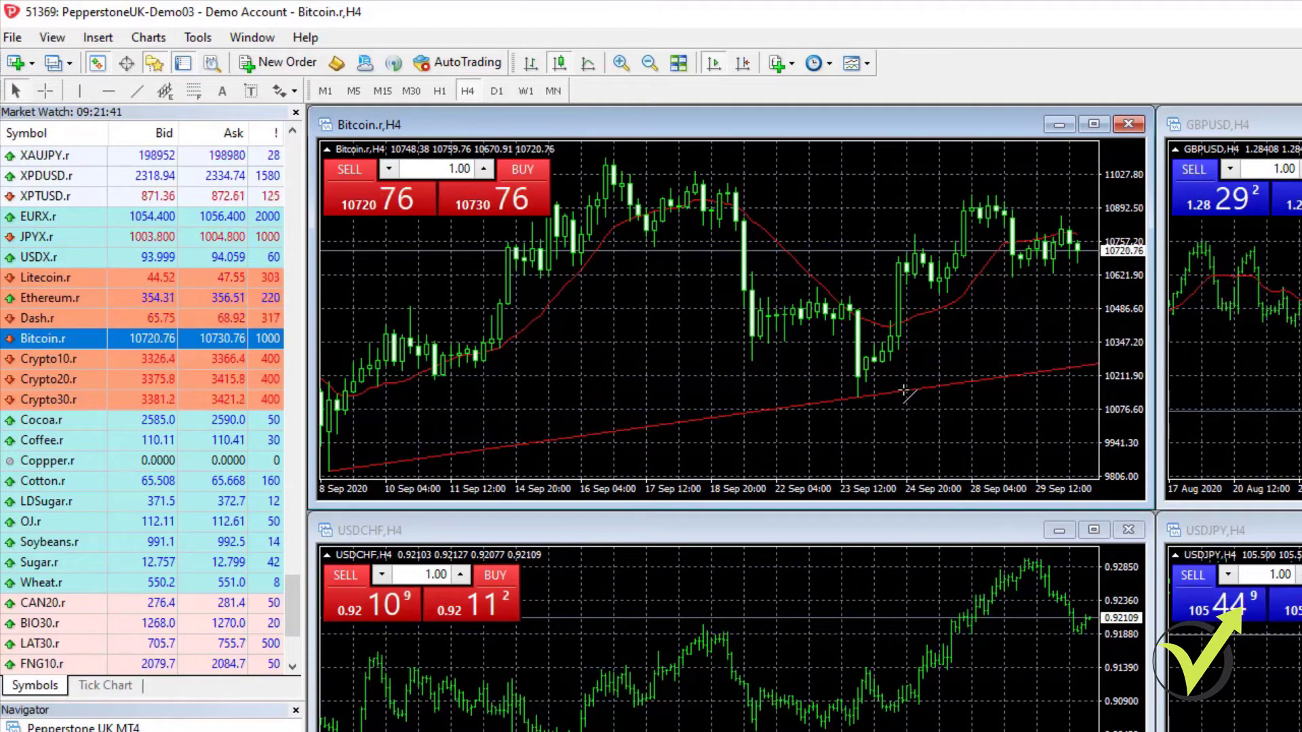
{"action": "left_click_drag", "start_coordinate": [902, 385], "coordinate": [903, 388]}
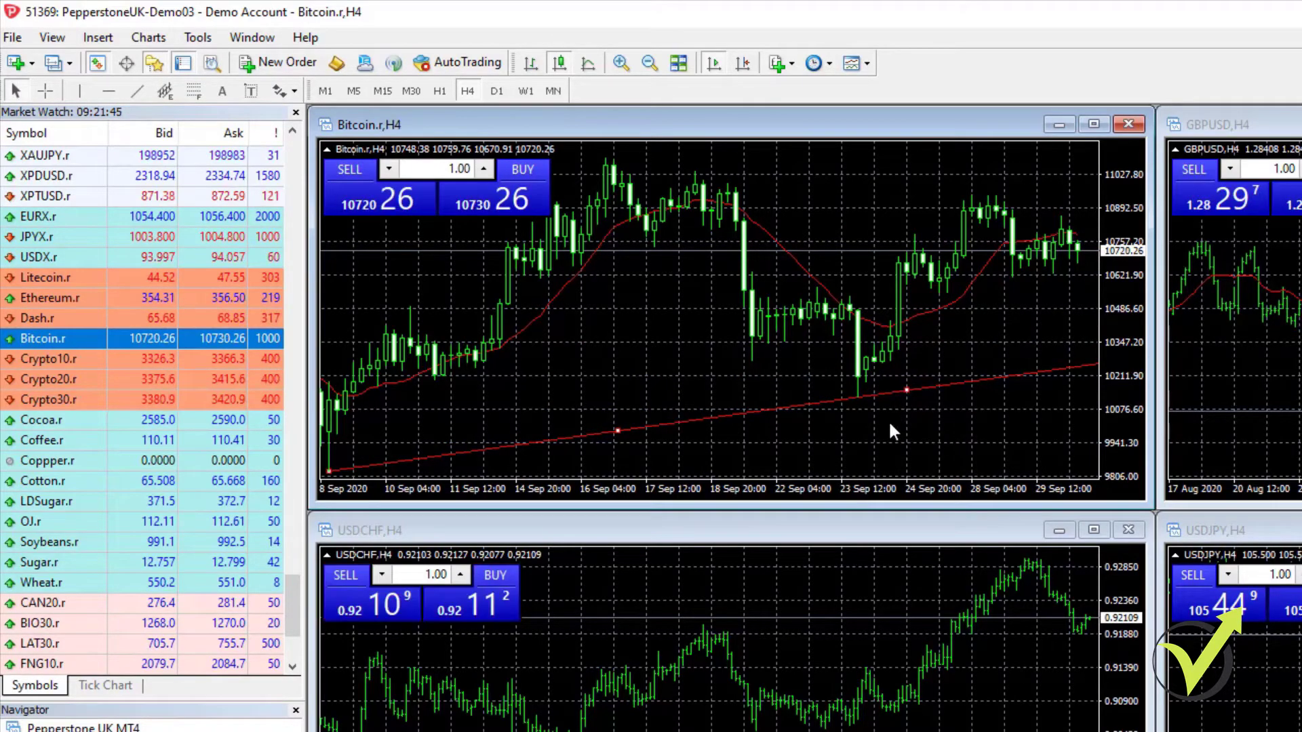
{"action": "double_click", "coordinate": [833, 399]}
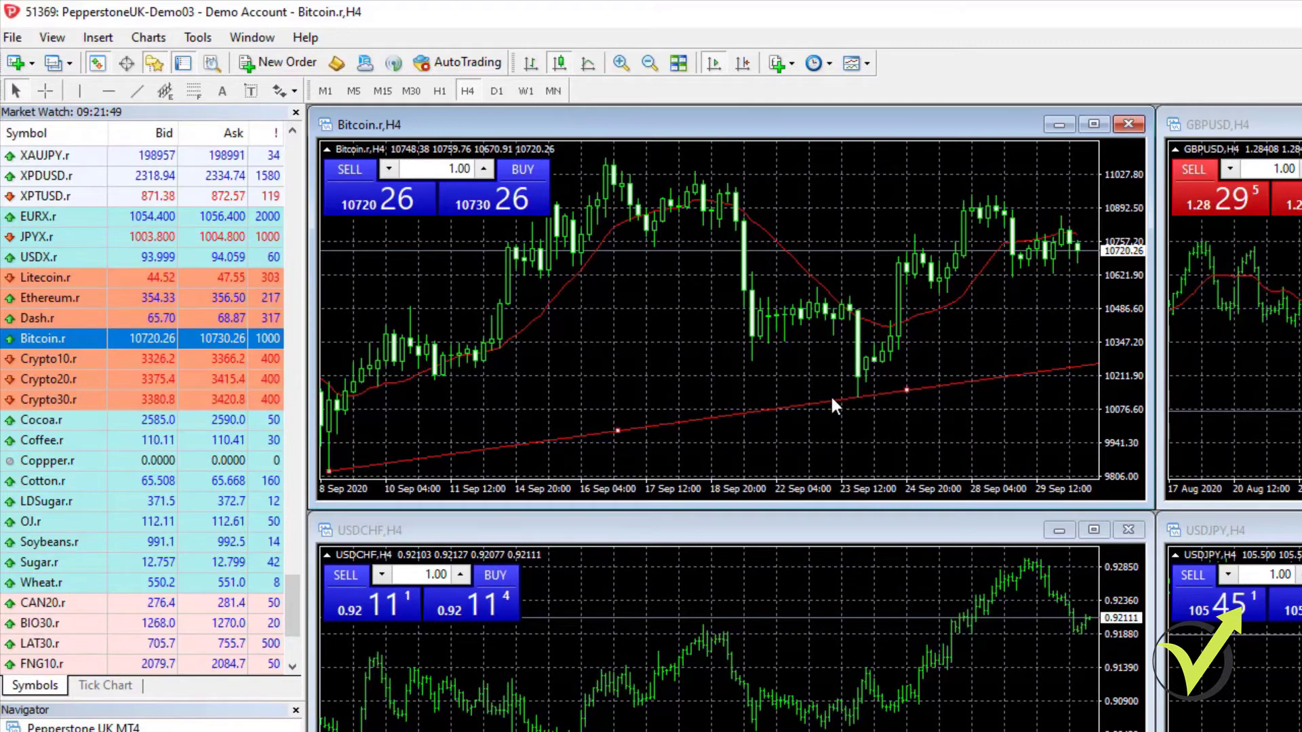
{"action": "key", "text": "Delete"}
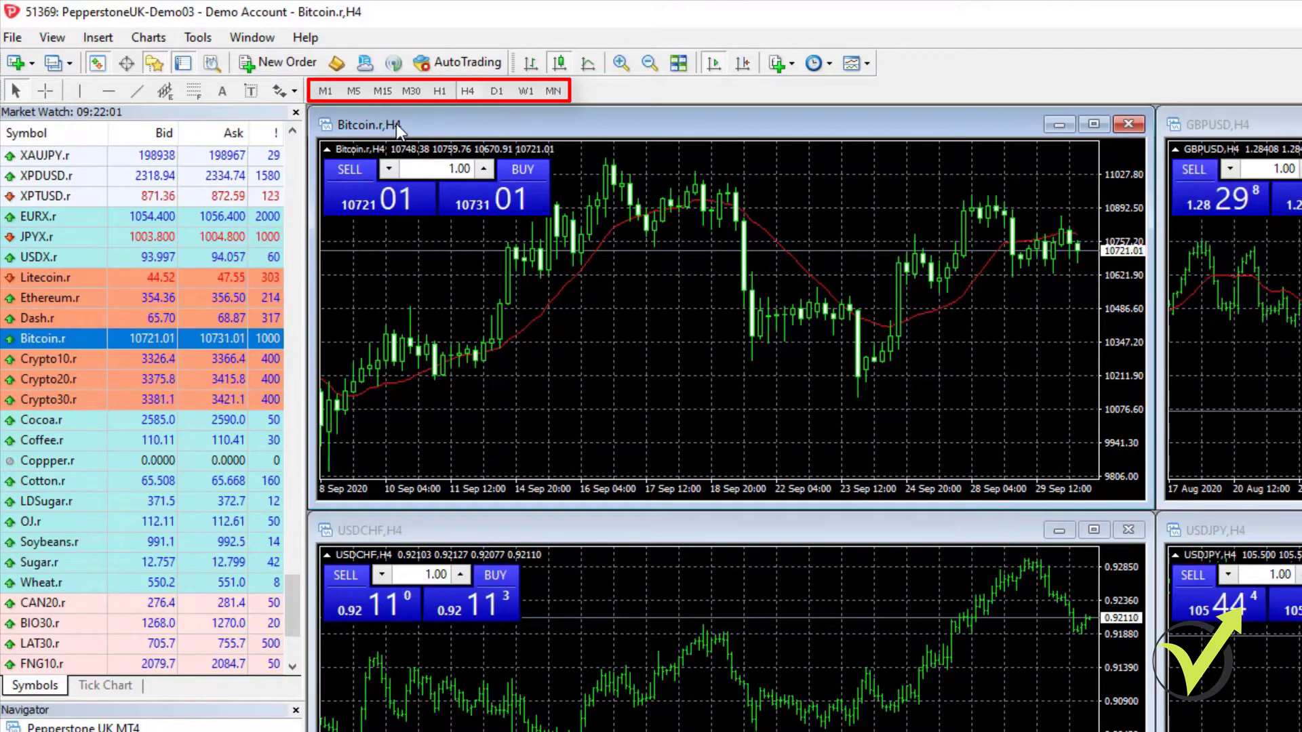
Try the Bitcoin chart on M1, M5 and M15, zoom in, and settle on H1.
{"action": "left_click", "coordinate": [326, 91]}
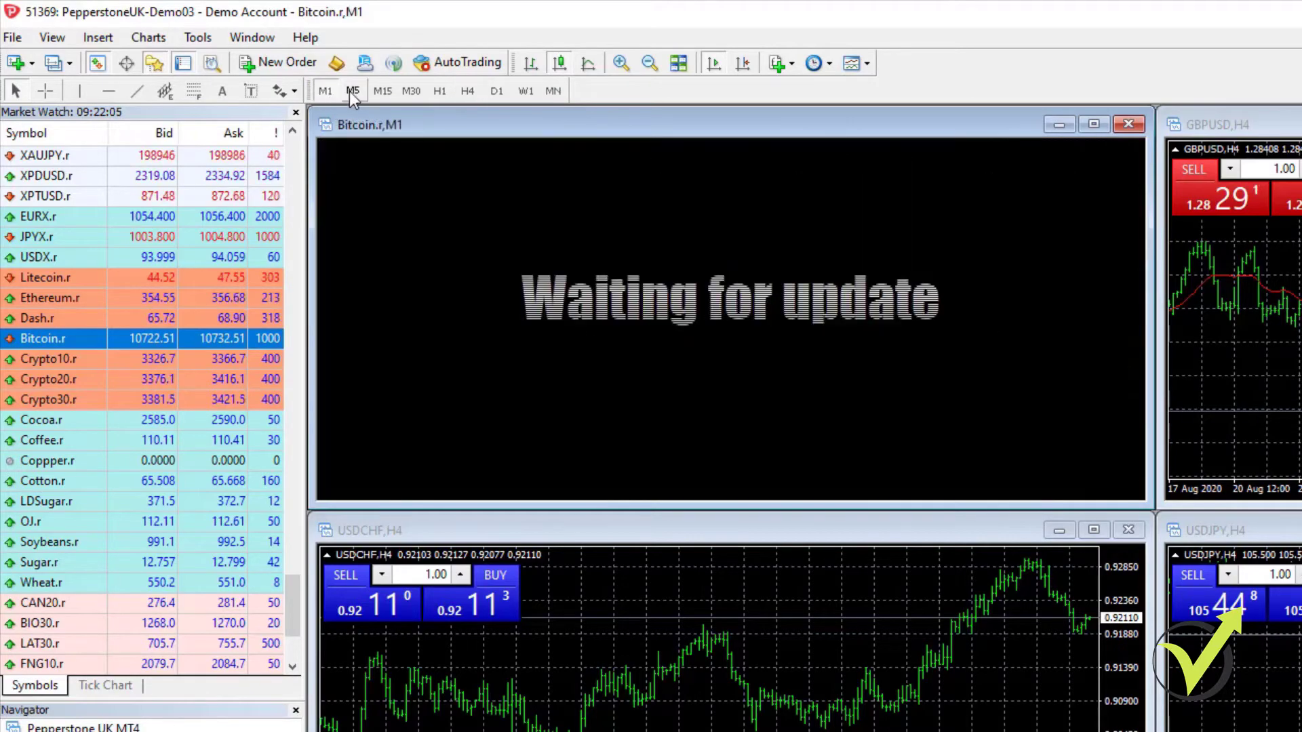
{"action": "left_click", "coordinate": [351, 91]}
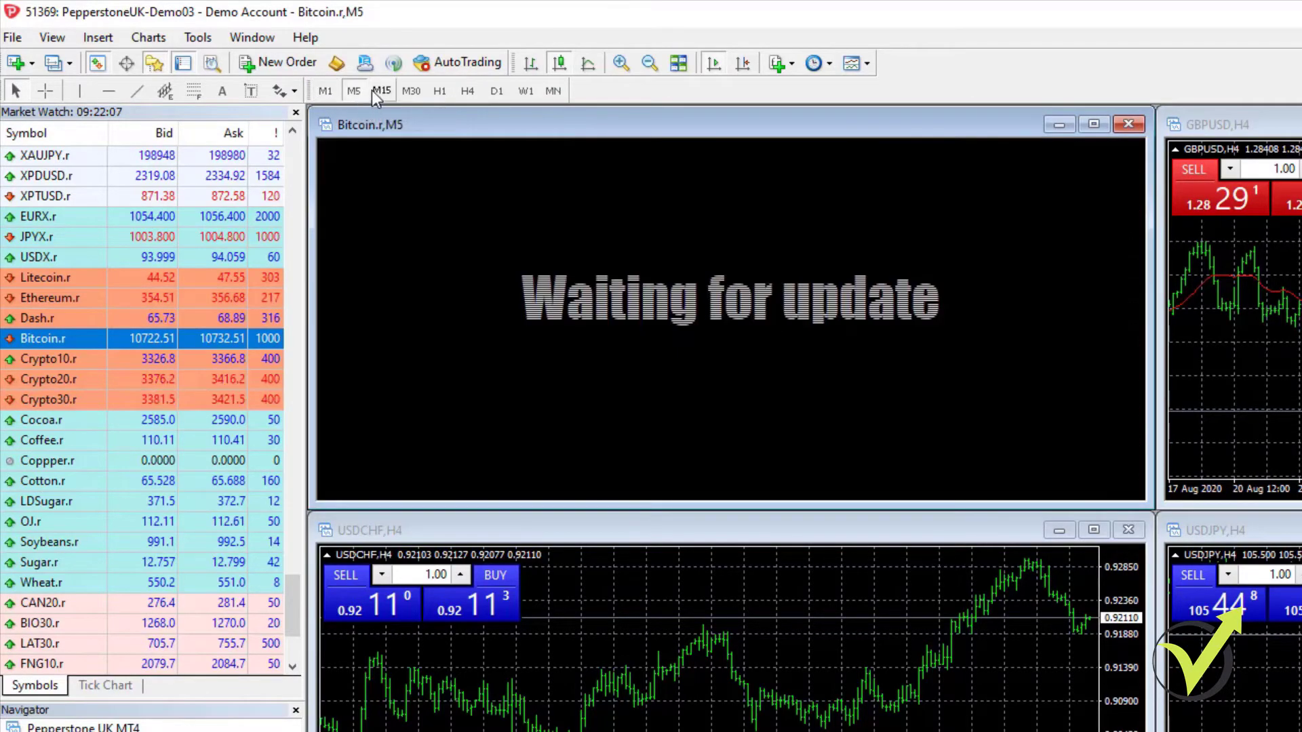
{"action": "left_click", "coordinate": [381, 91]}
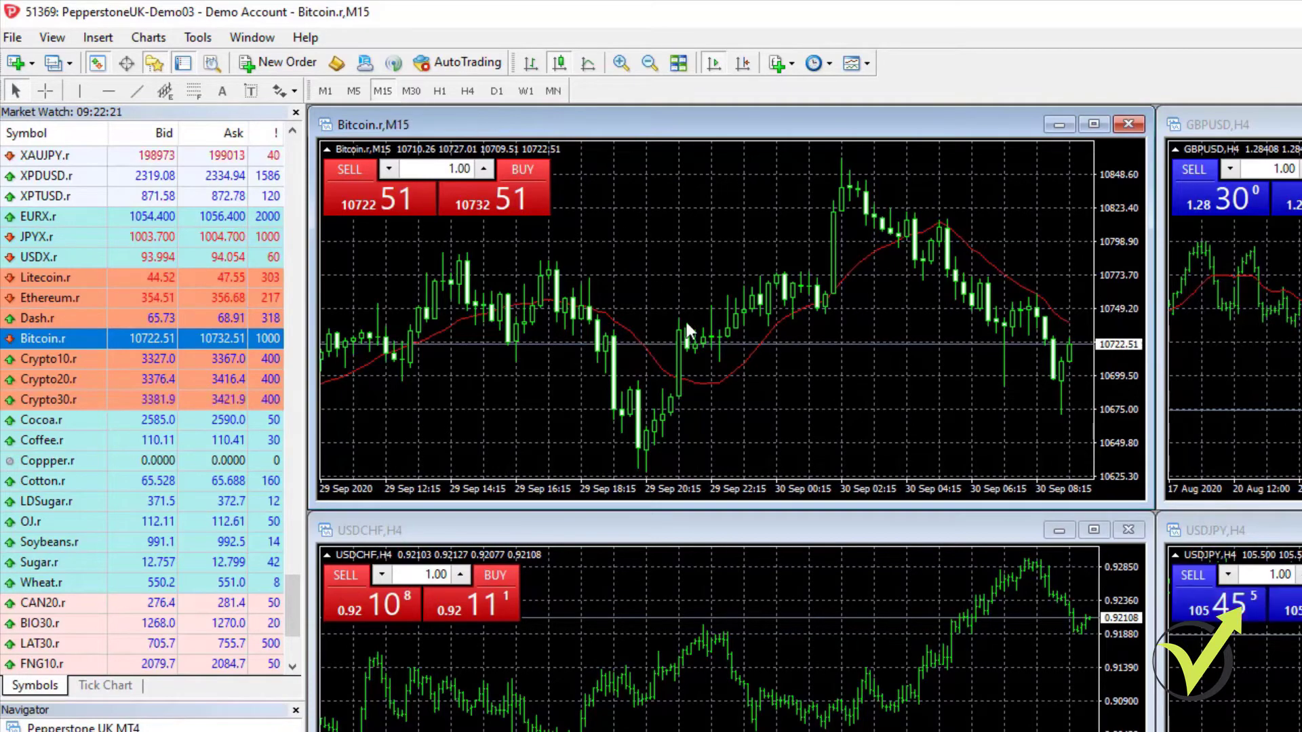
{"action": "key", "text": "plus"}
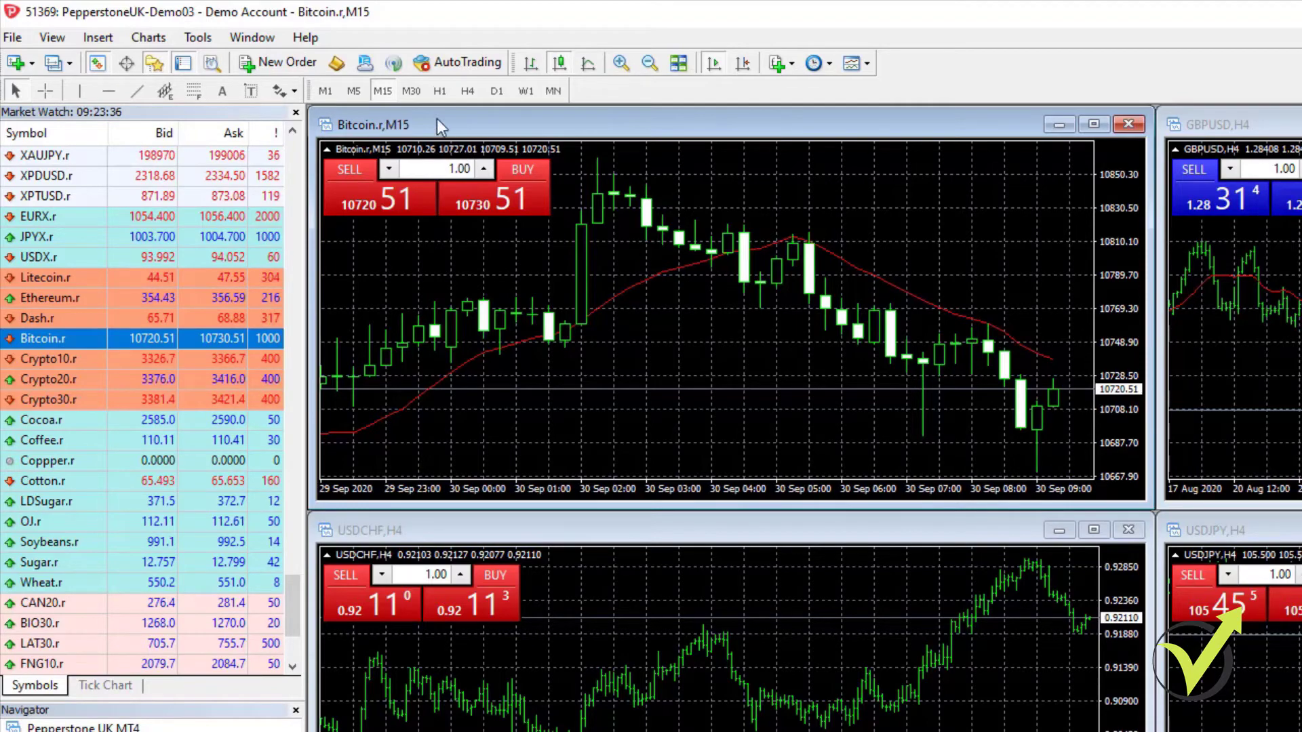
{"action": "left_click", "coordinate": [441, 91]}
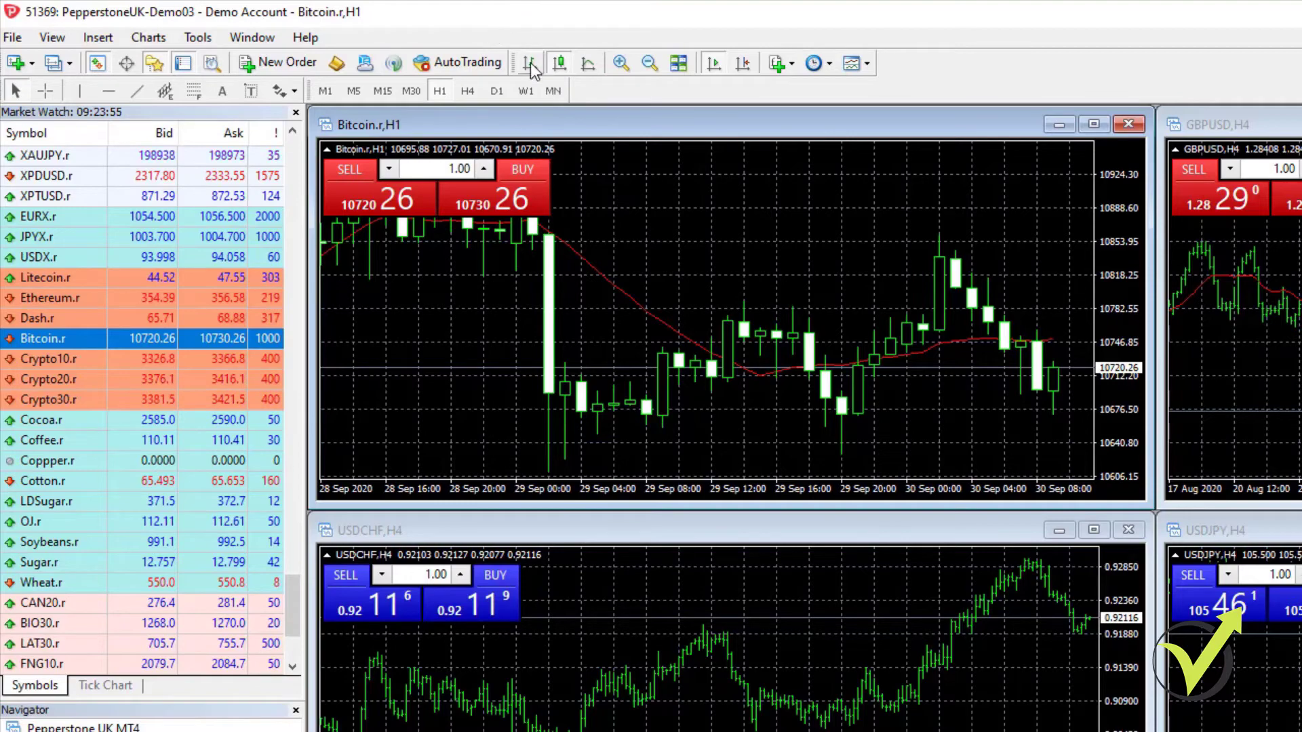
{"action": "left_click", "coordinate": [530, 63]}
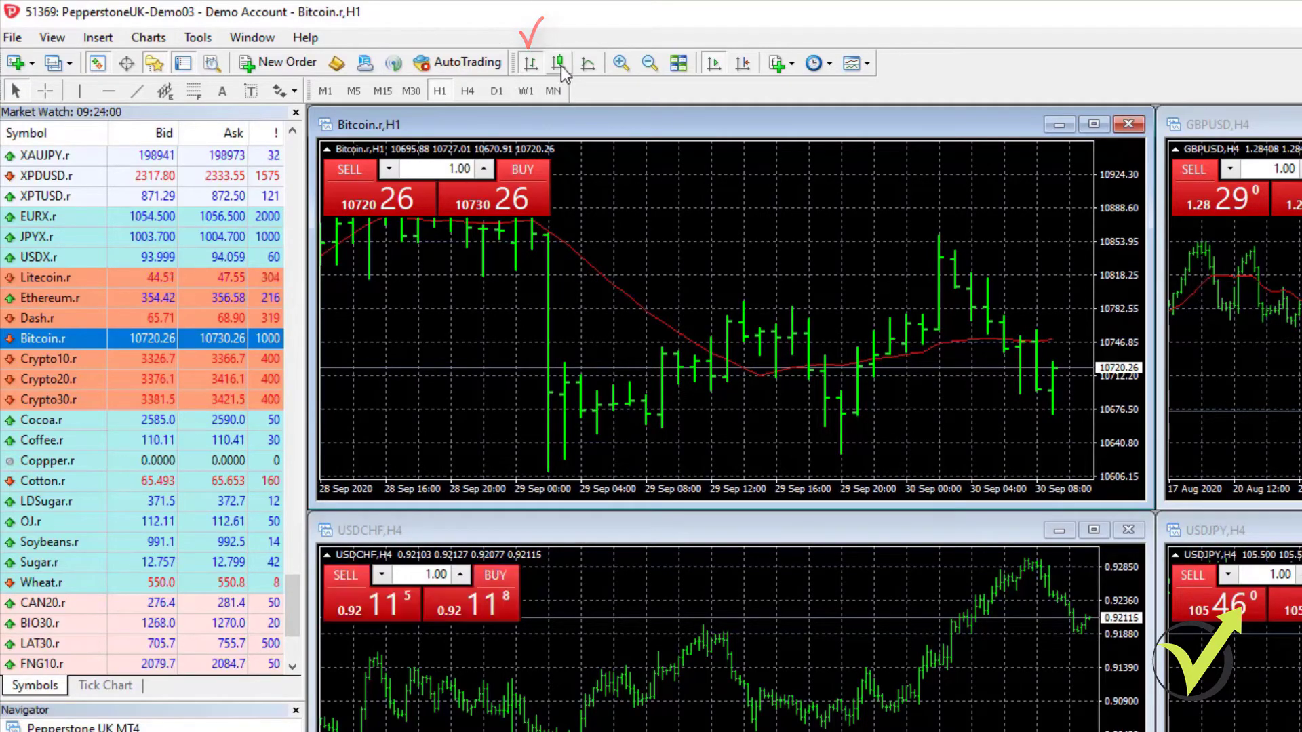
{"action": "left_click", "coordinate": [561, 65]}
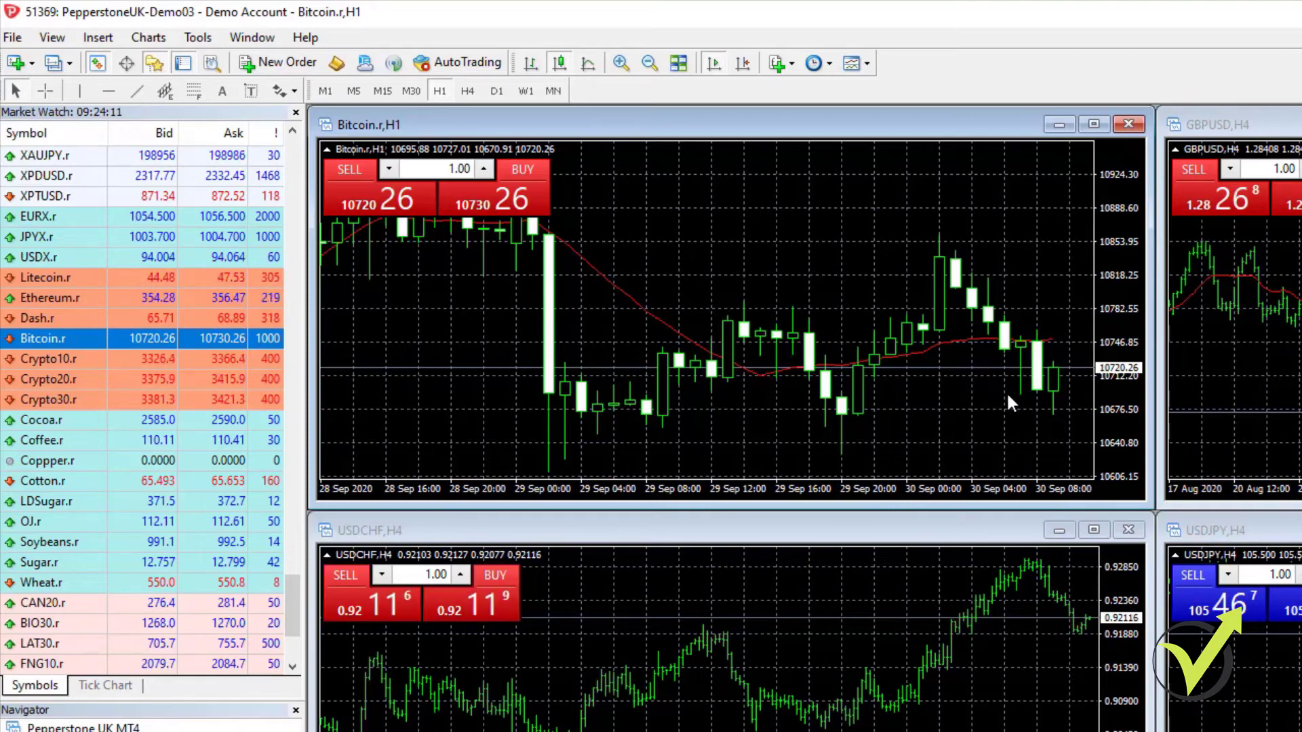
{"action": "left_click", "coordinate": [588, 64]}
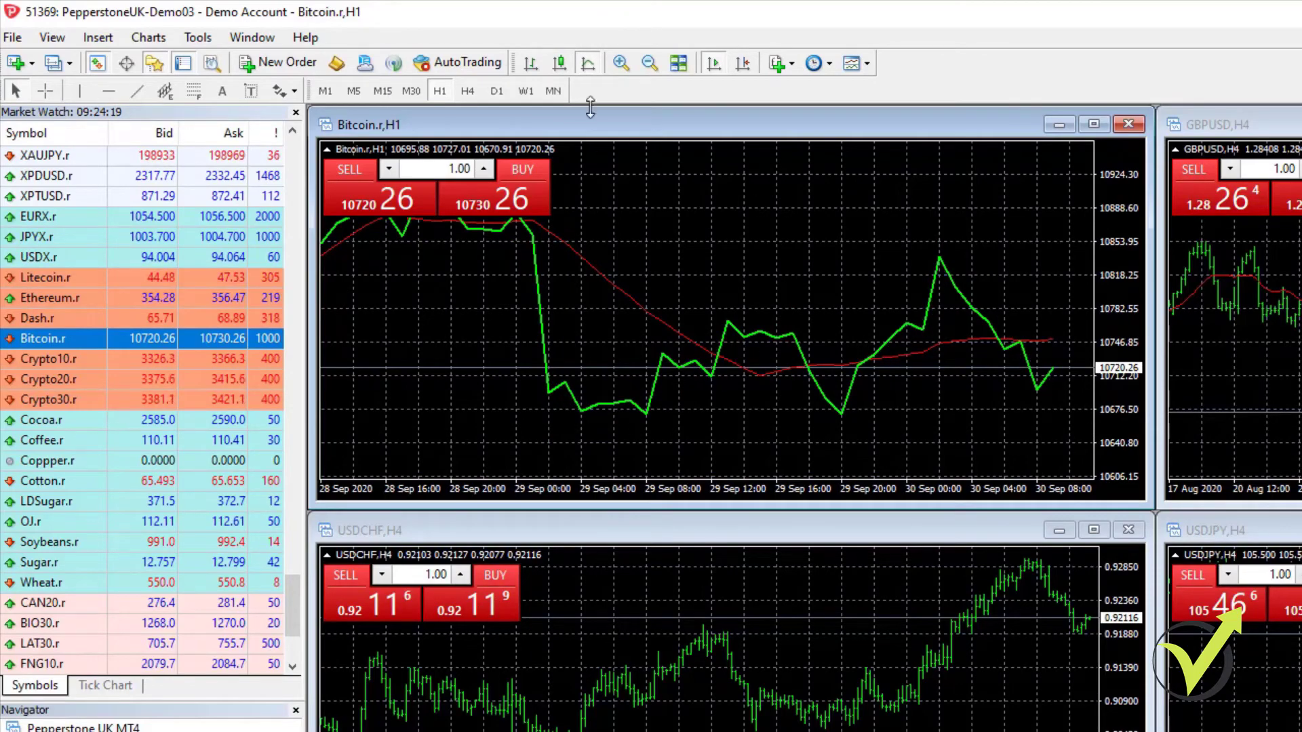
{"action": "left_click", "coordinate": [558, 63]}
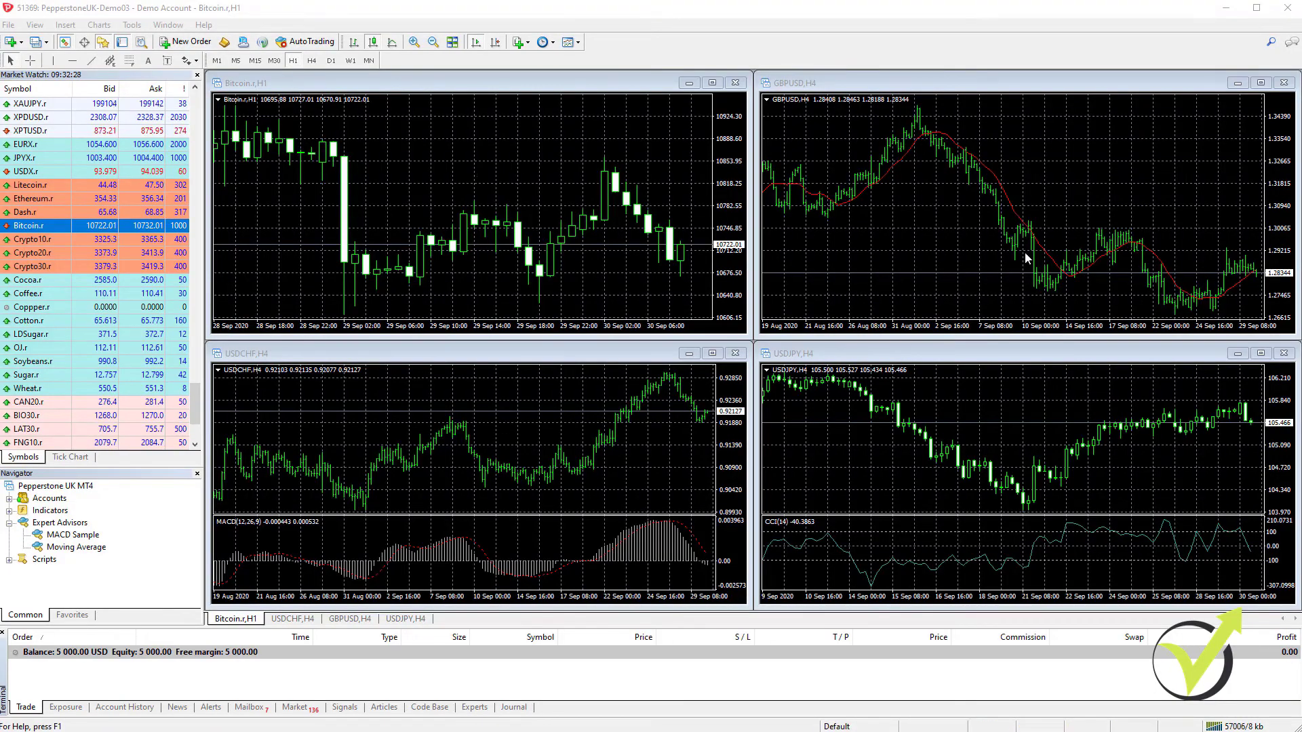
Close the GBPUSD, USDJPY and USDCHF chart windows and maximize the Bitcoin window.
{"action": "left_click", "coordinate": [1285, 83]}
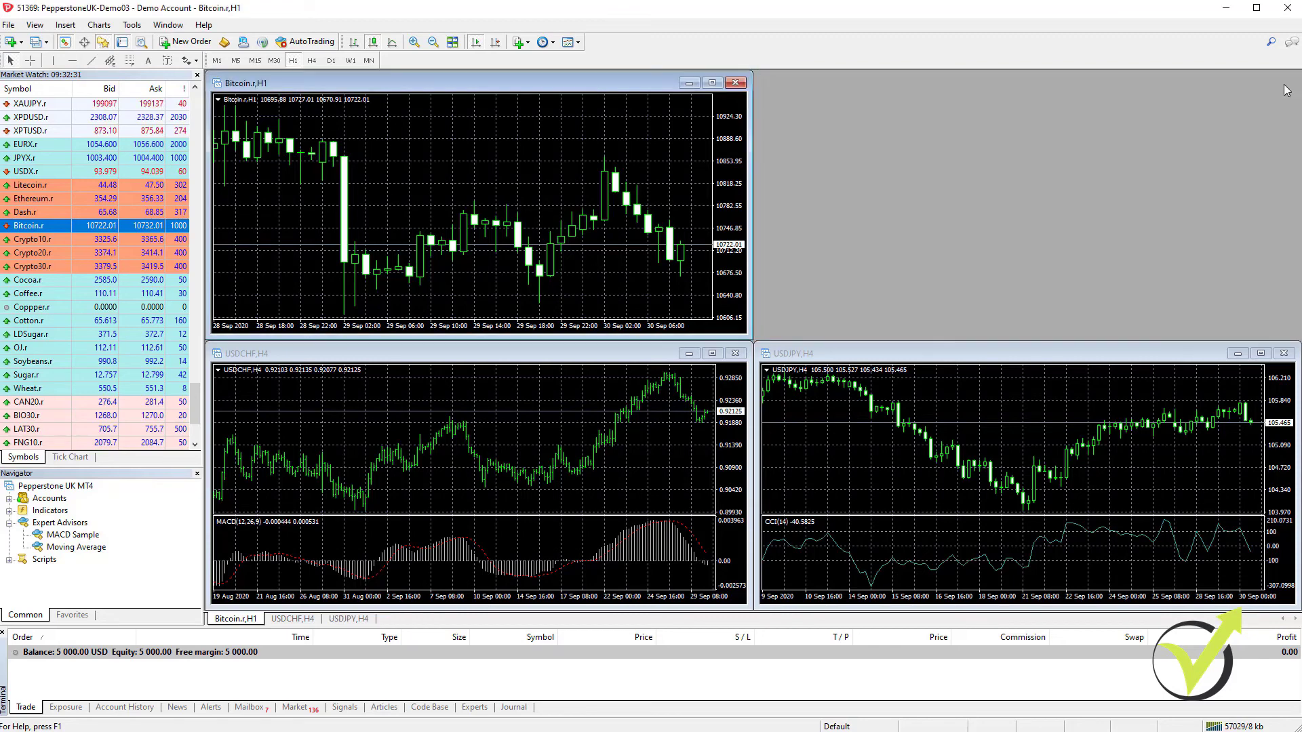
{"action": "left_click", "coordinate": [1285, 353]}
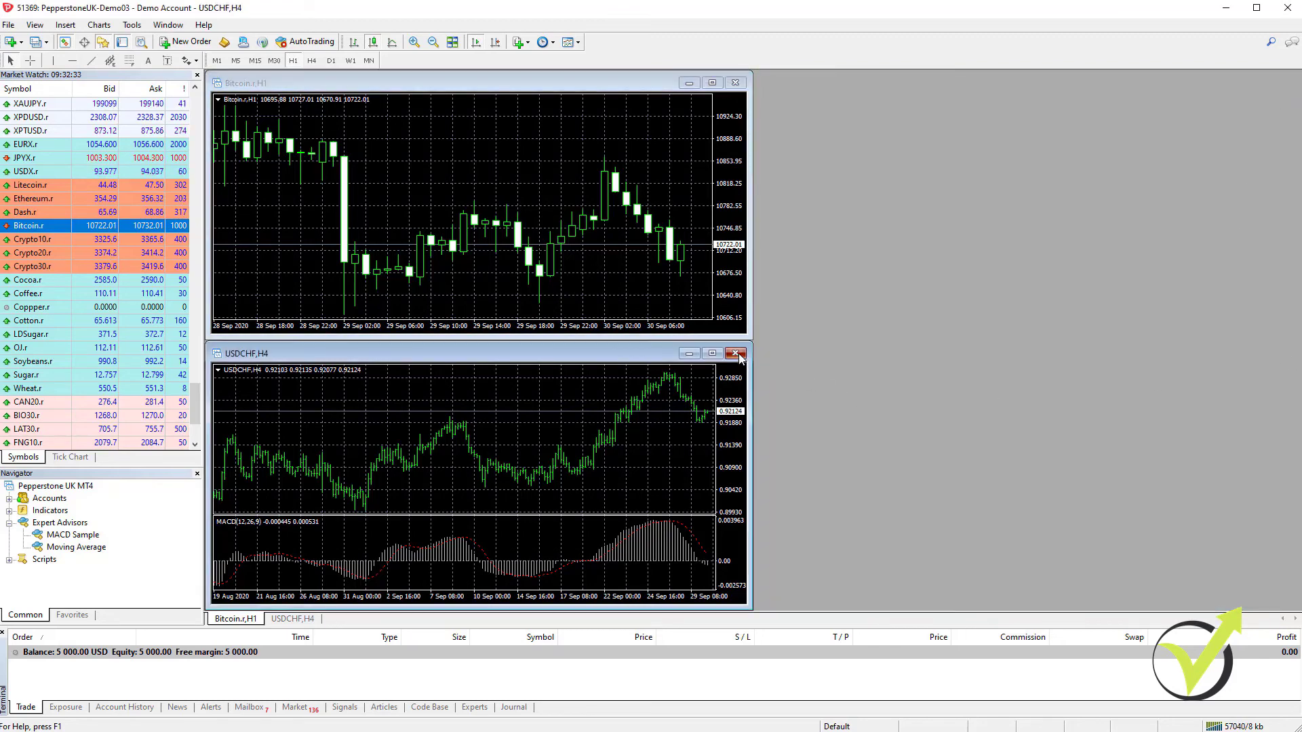
{"action": "left_click", "coordinate": [737, 352]}
{"action": "left_click", "coordinate": [712, 84]}
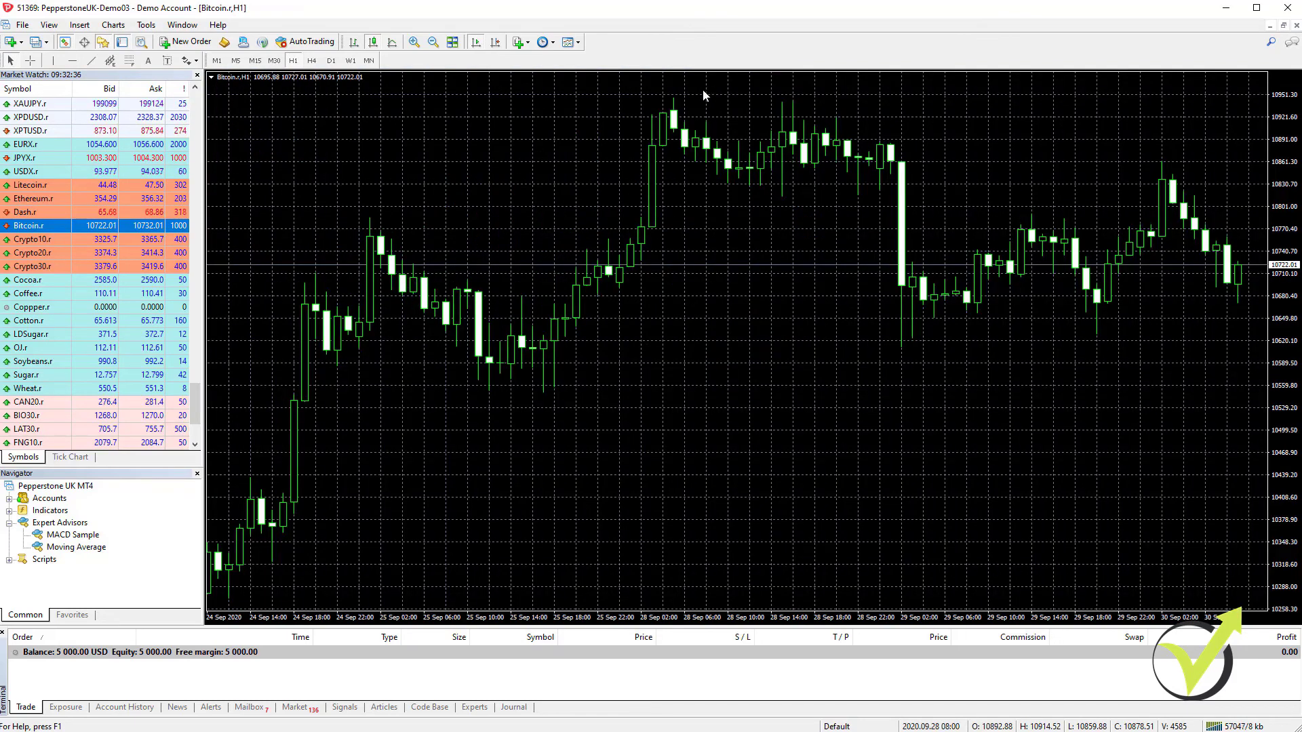